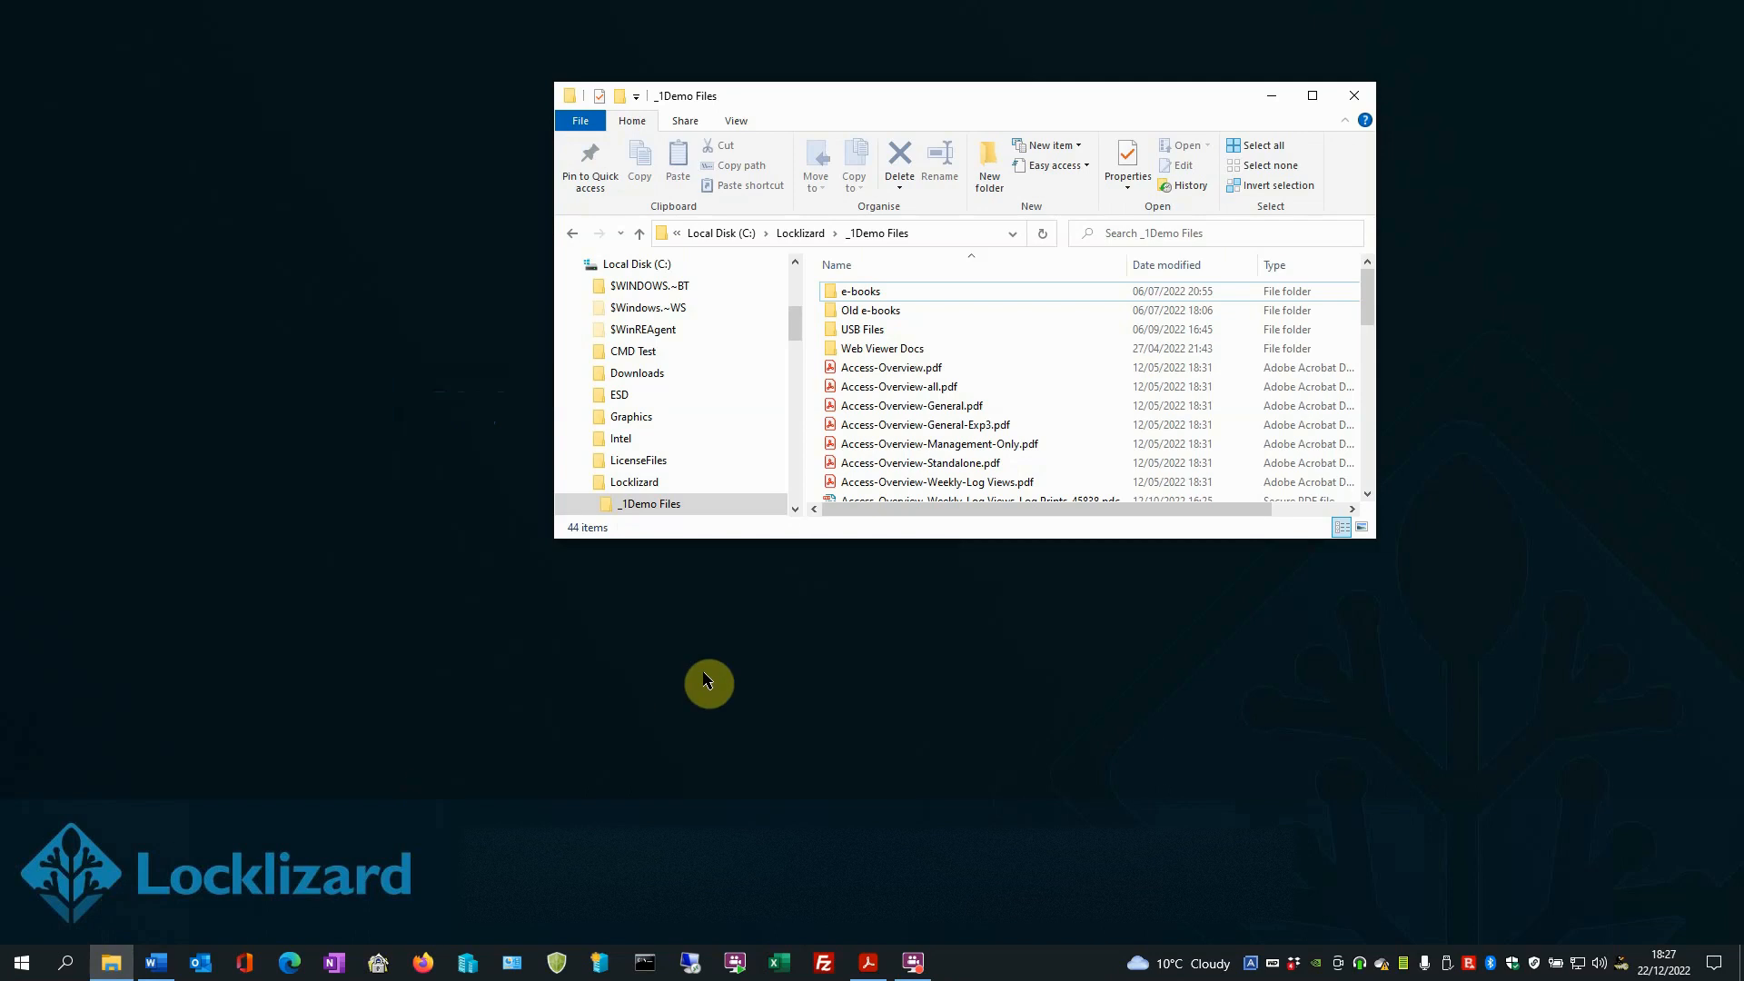
- Start making a secure PDF from Access-Overview.pdf and restrict its use to Selected customers (must be individually allocated)
{"action": "right_click", "coordinate": [906, 371]}
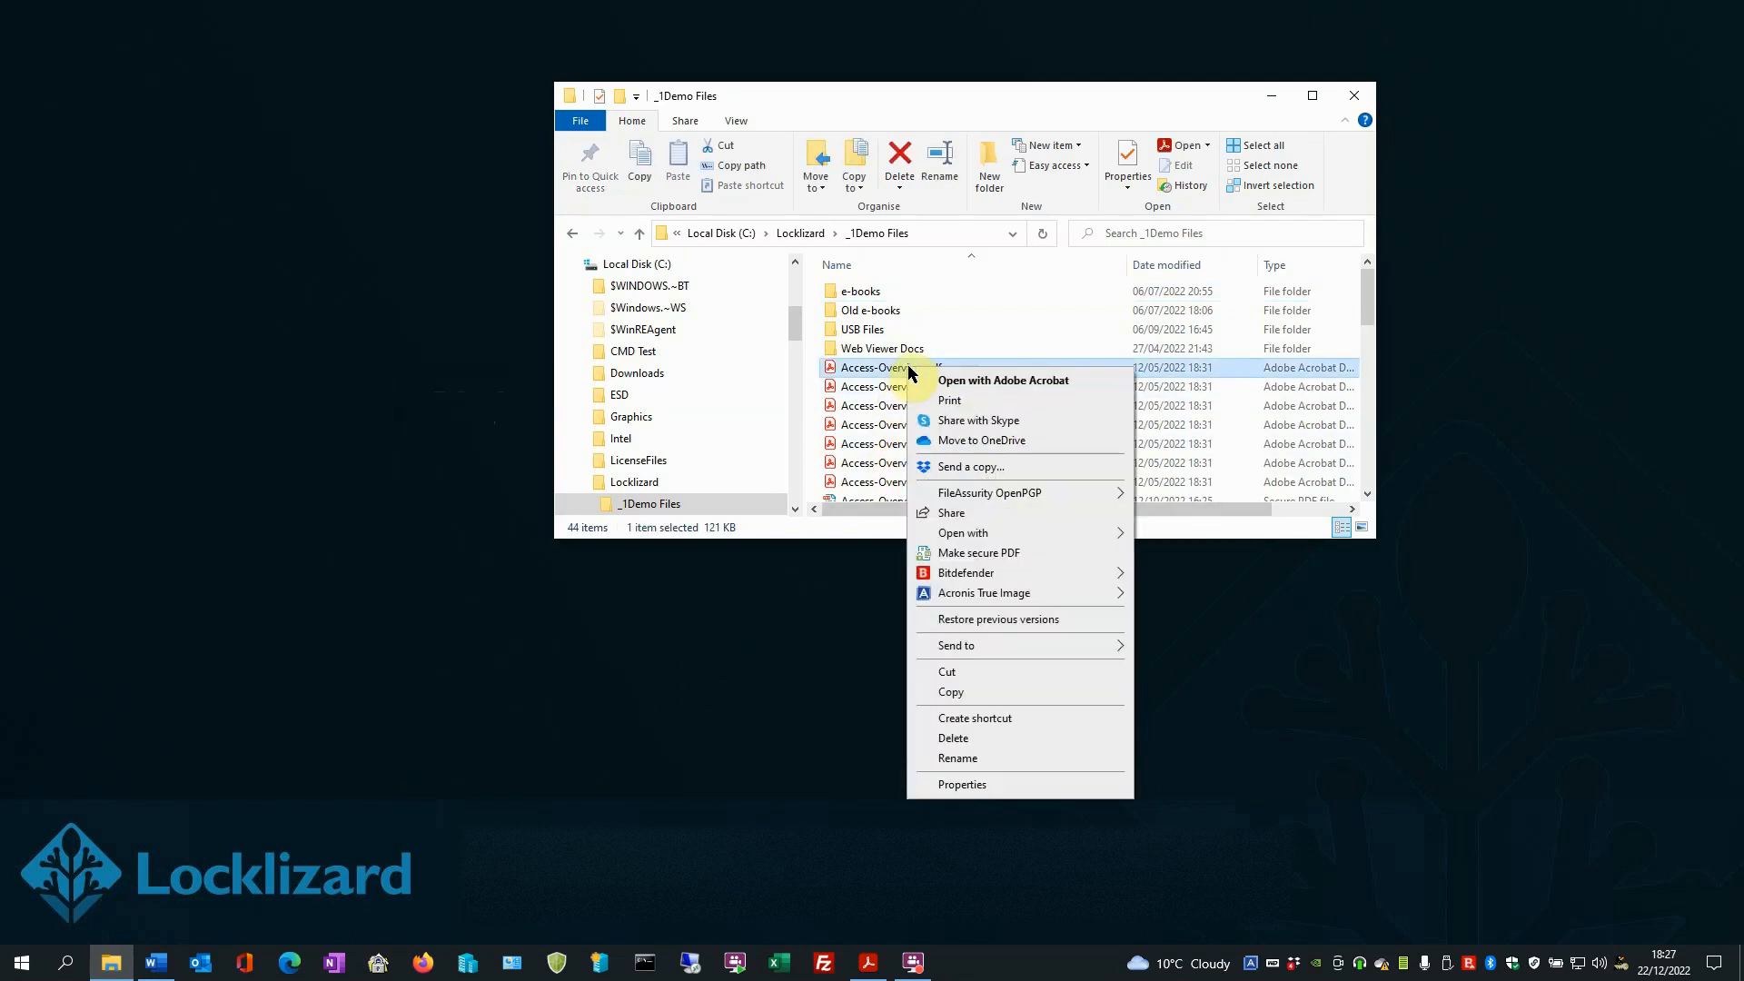
{"action": "left_click", "coordinate": [988, 556]}
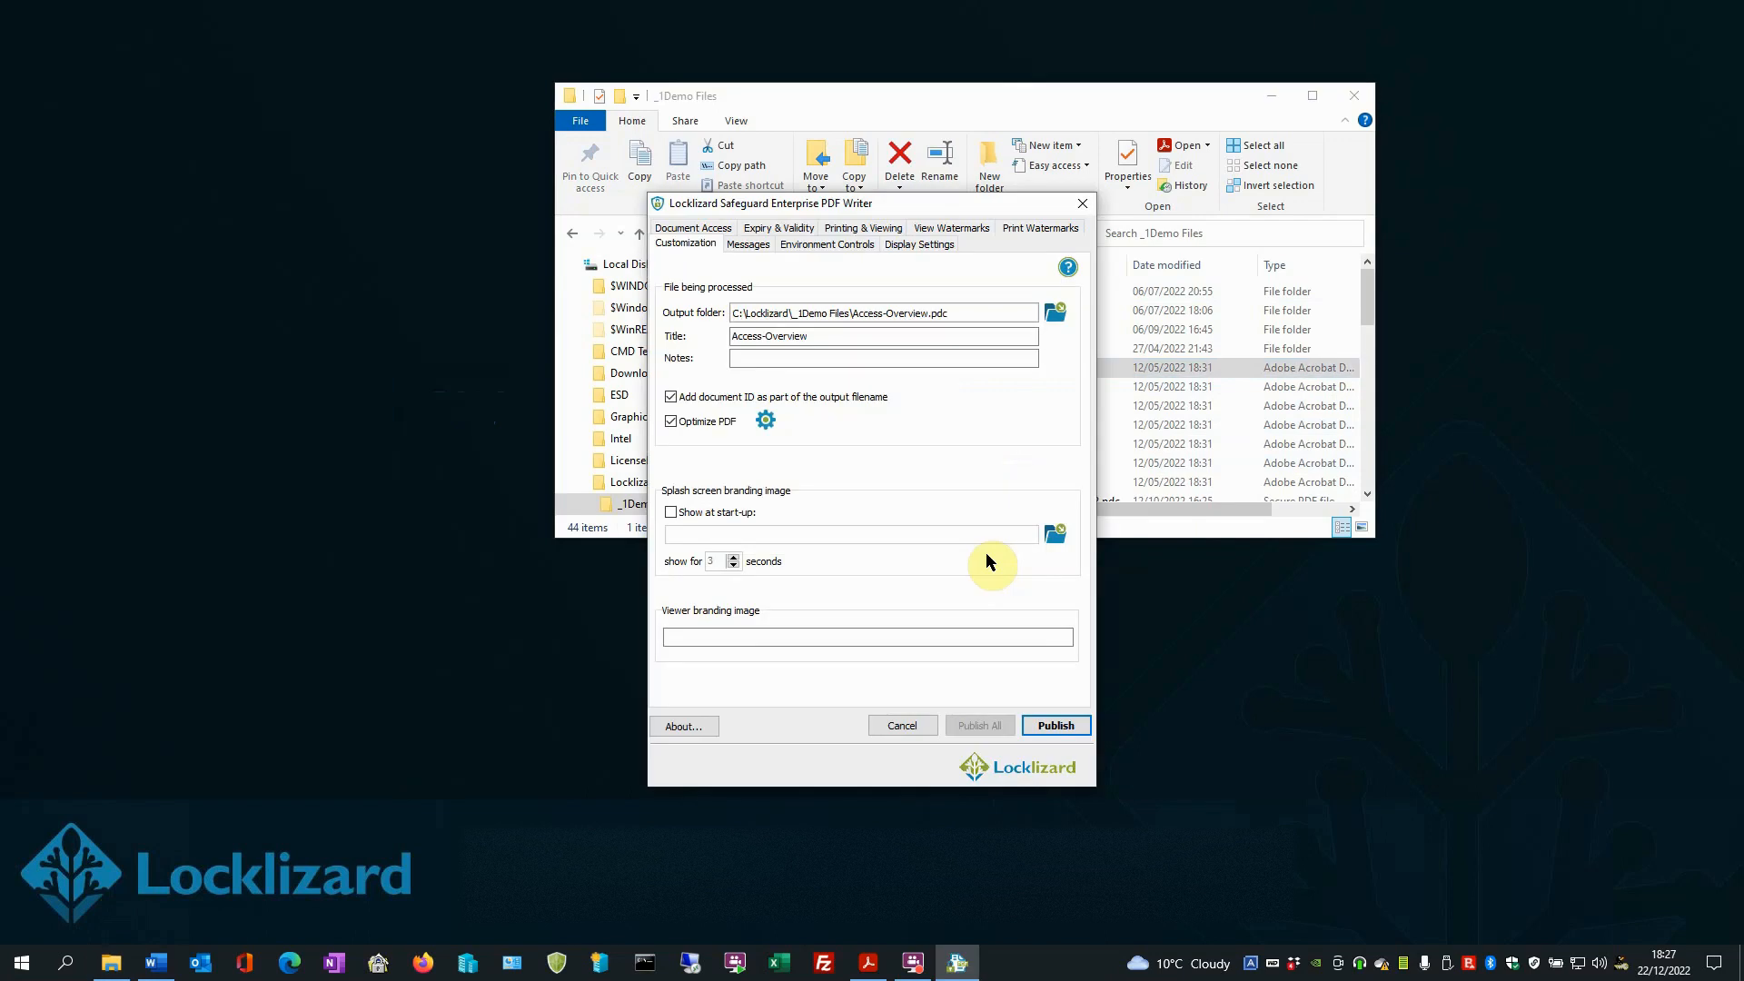
{"action": "left_click", "coordinate": [684, 232]}
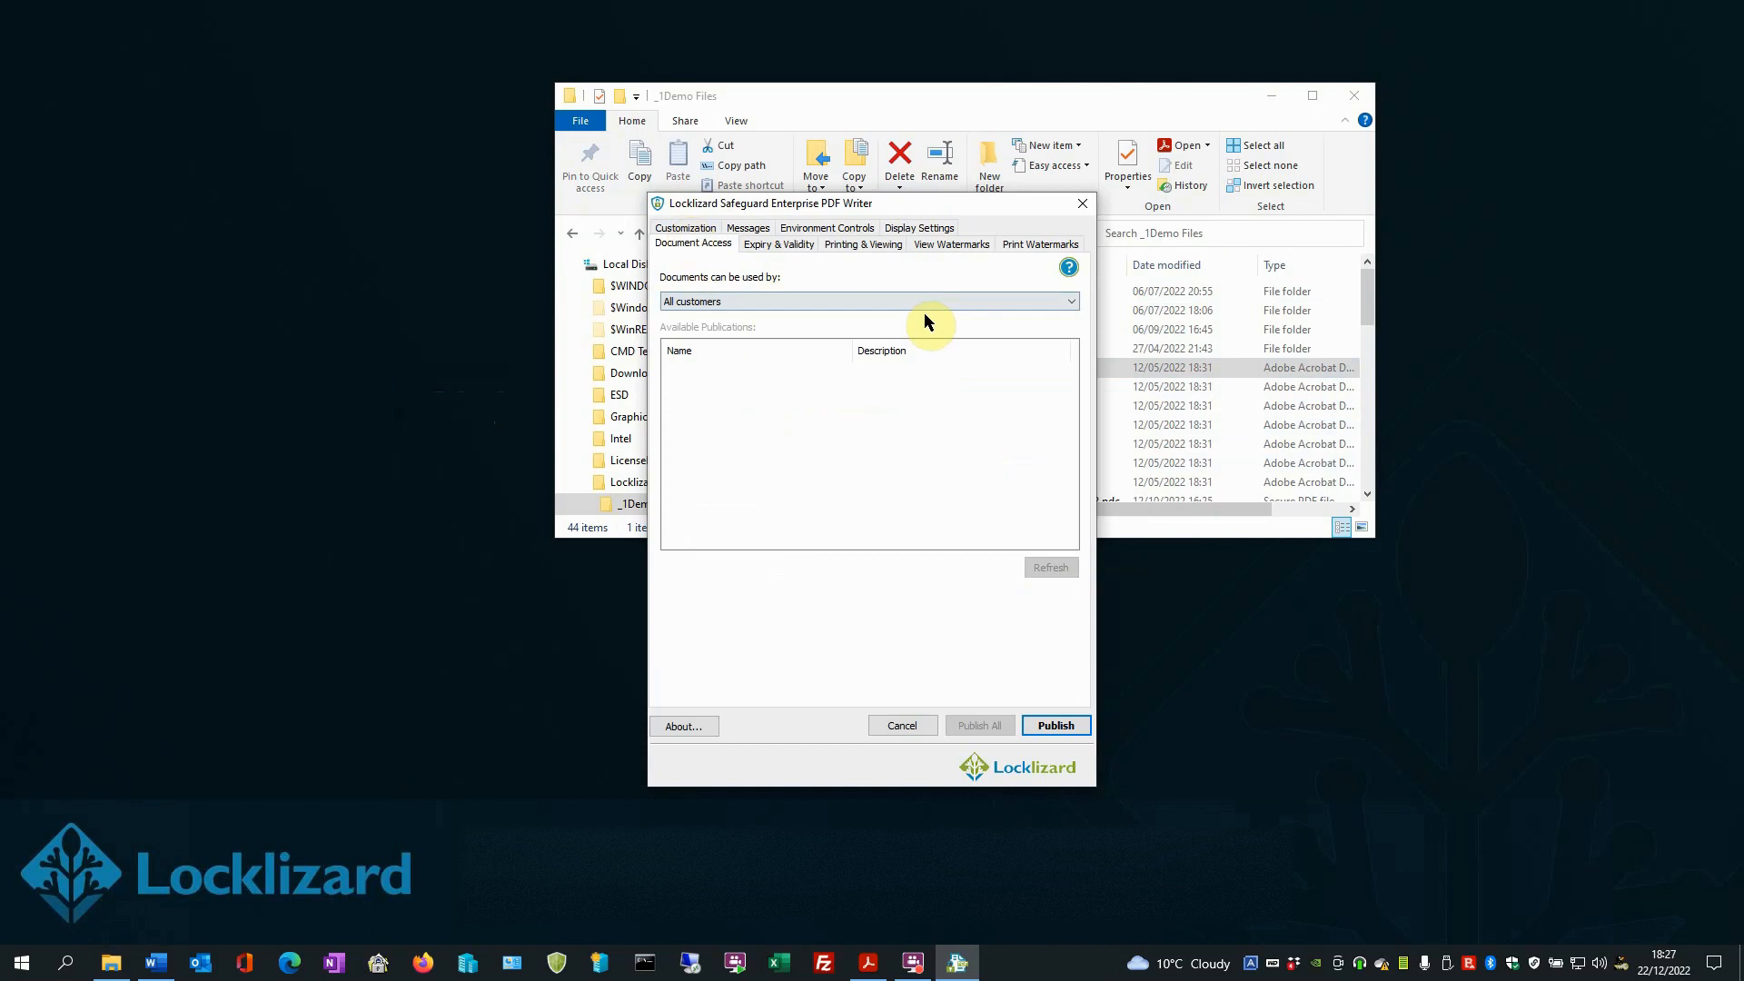
{"action": "left_click", "coordinate": [1003, 301]}
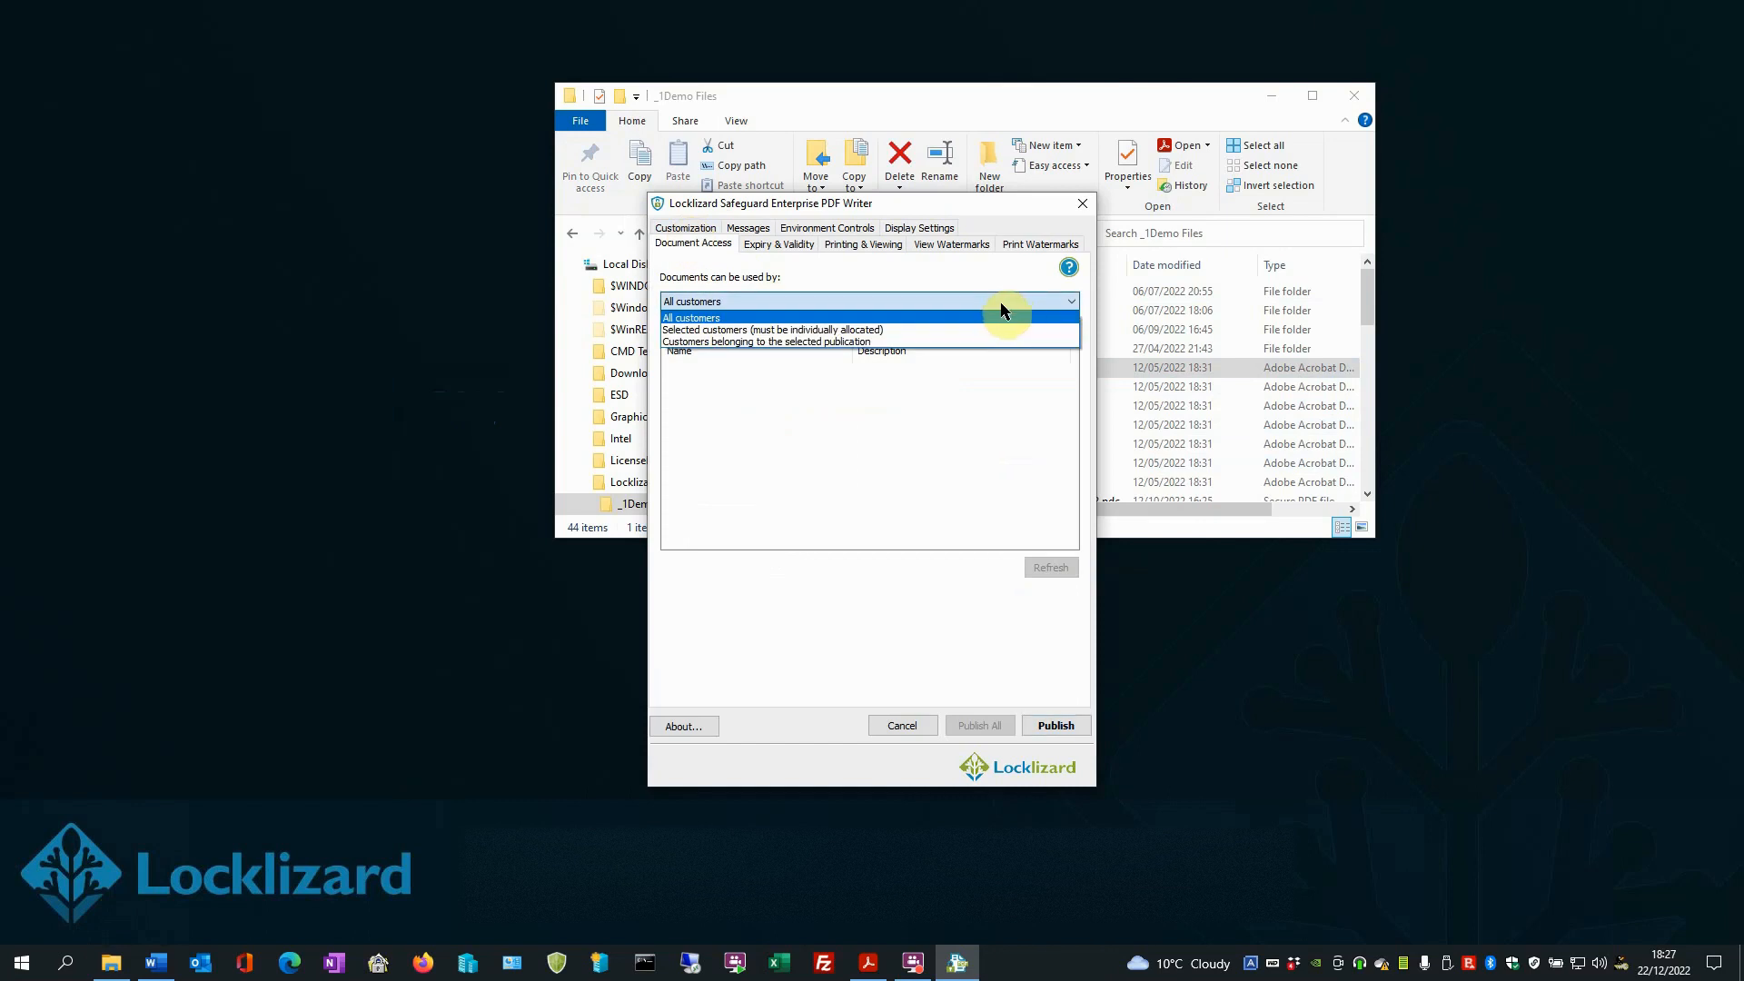
{"action": "left_click", "coordinate": [976, 330]}
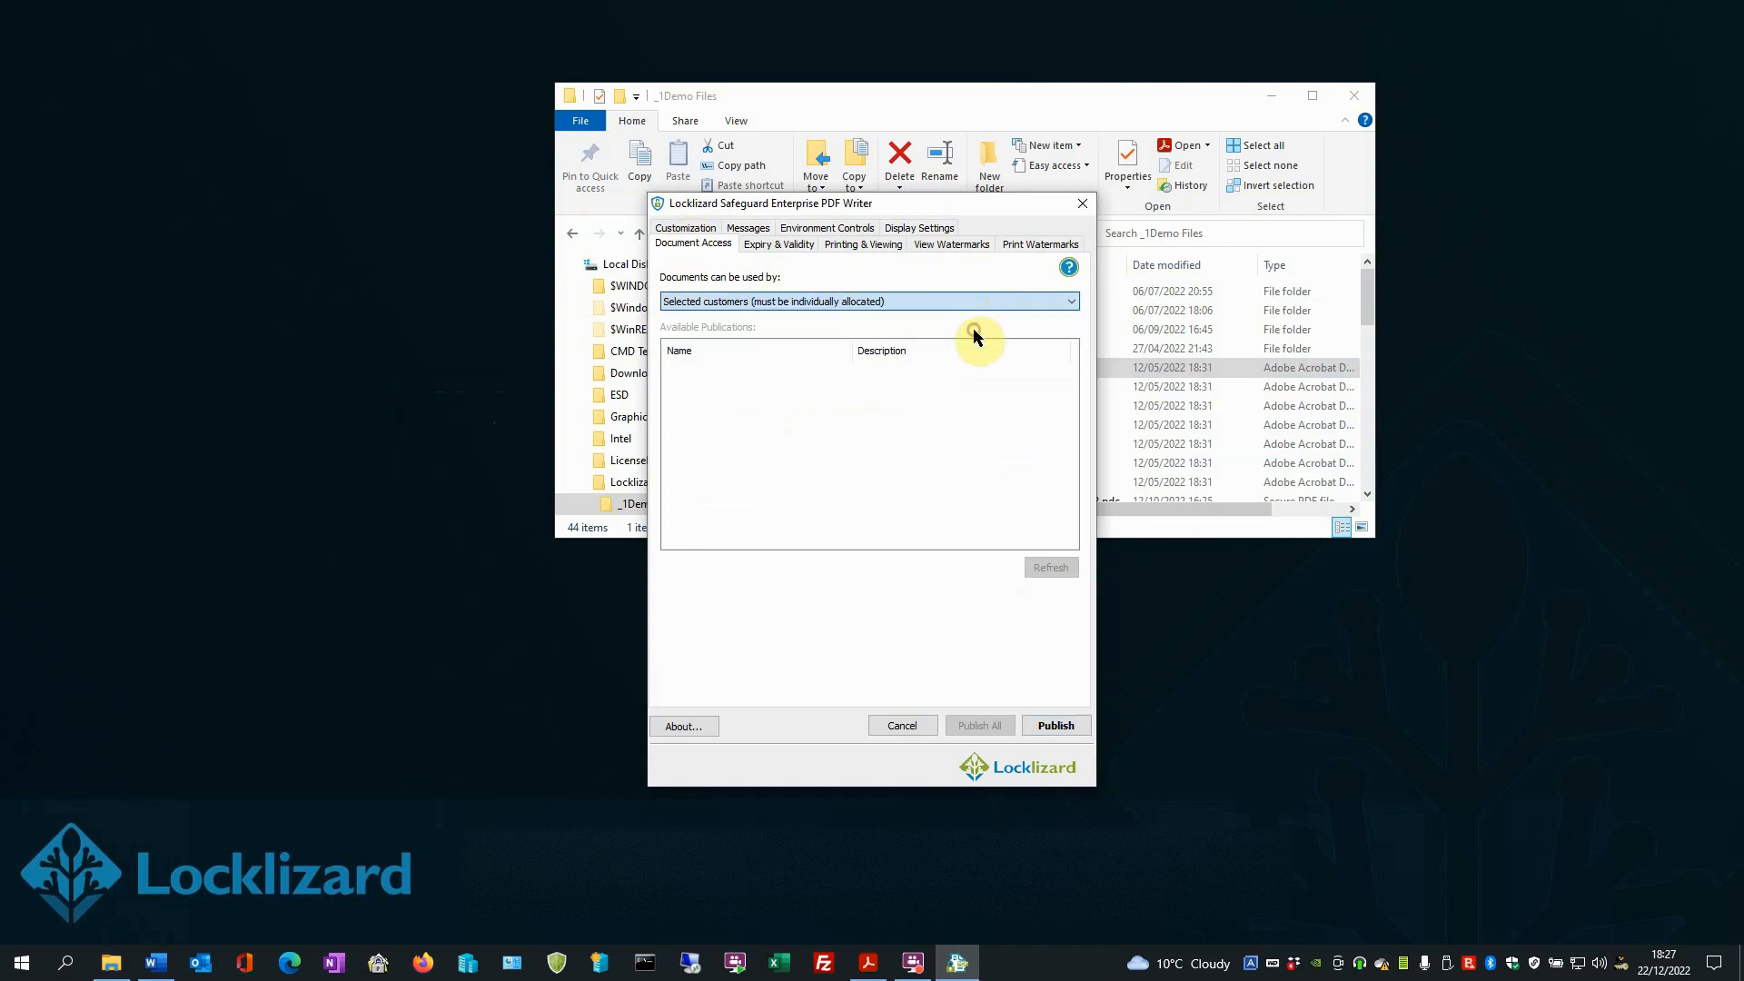
- Set document access verification to each time the document is opened, and publish the protected file
{"action": "left_click", "coordinate": [773, 246]}
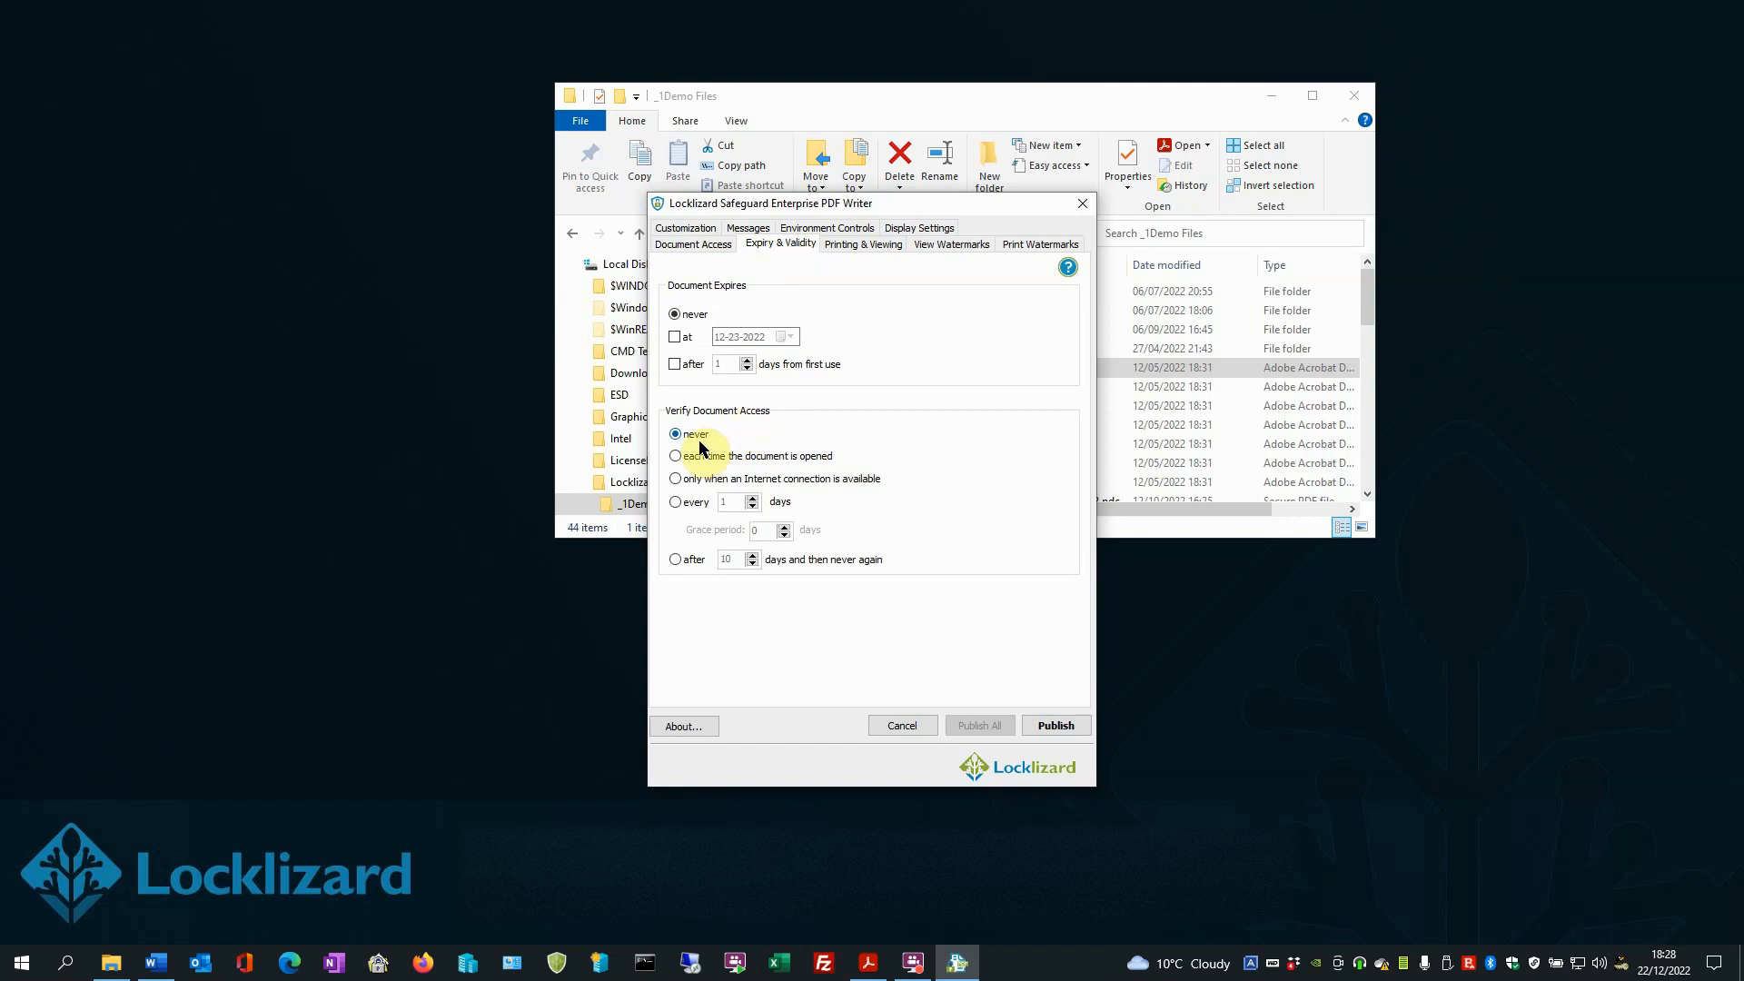
{"action": "left_click", "coordinate": [675, 457]}
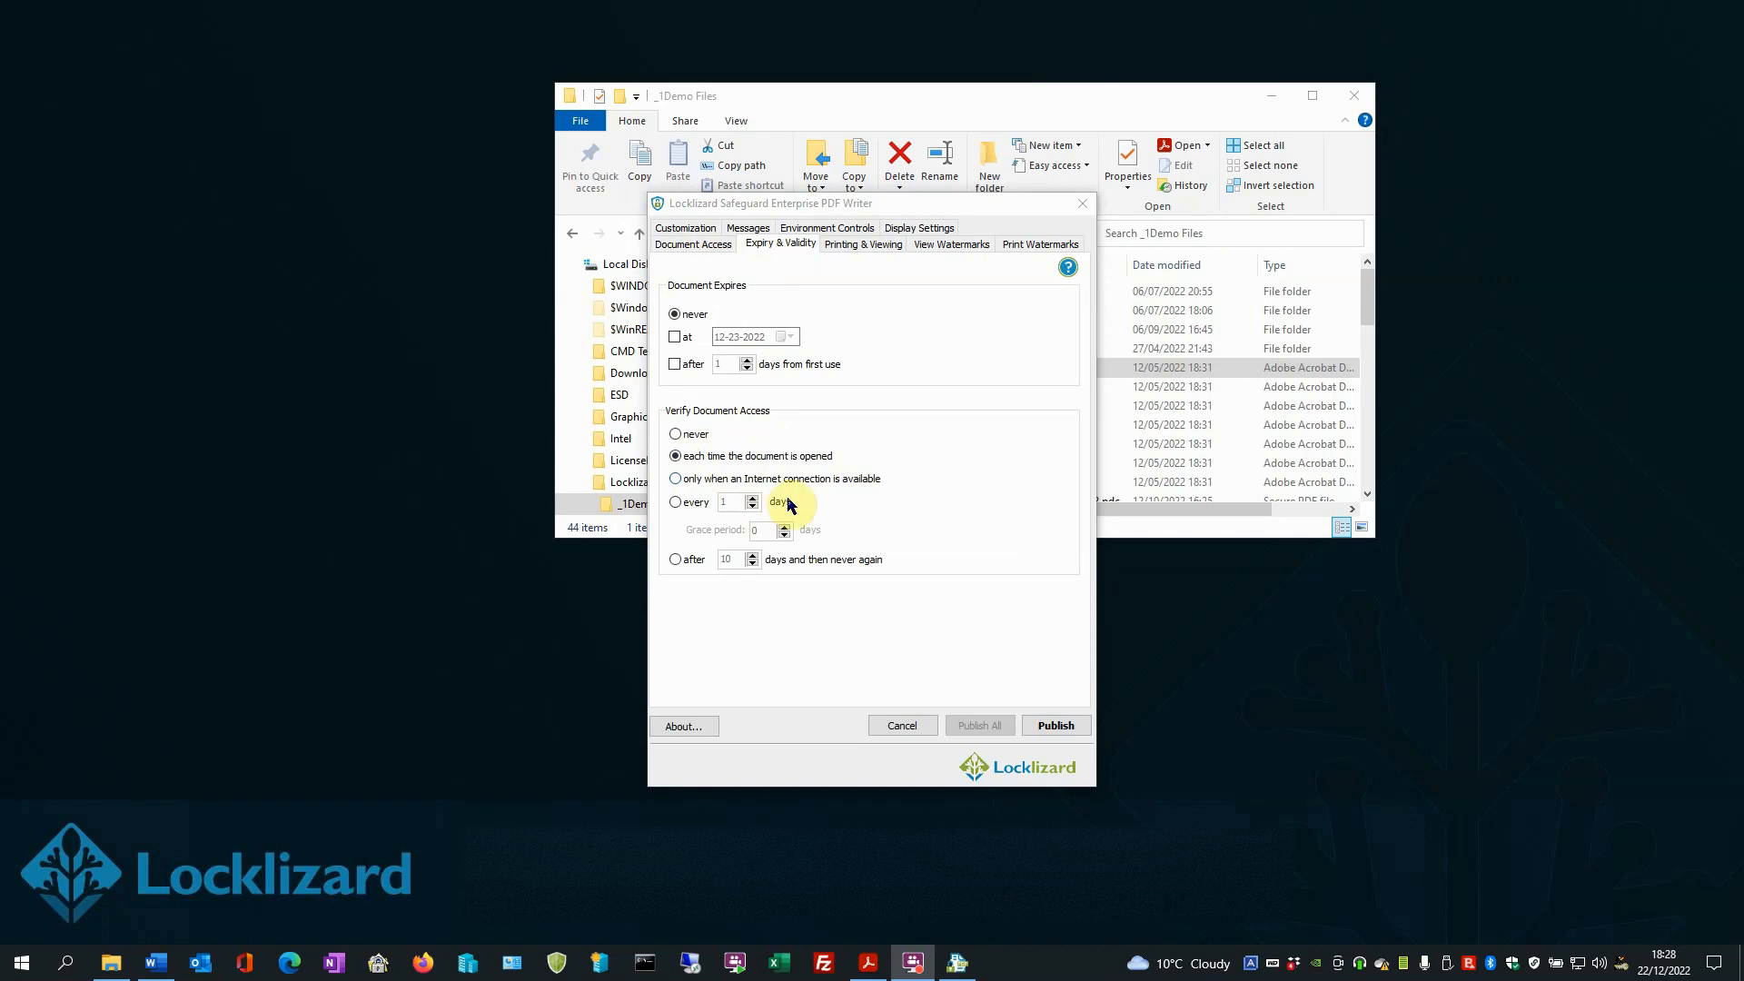
{"action": "left_click", "coordinate": [1055, 725]}
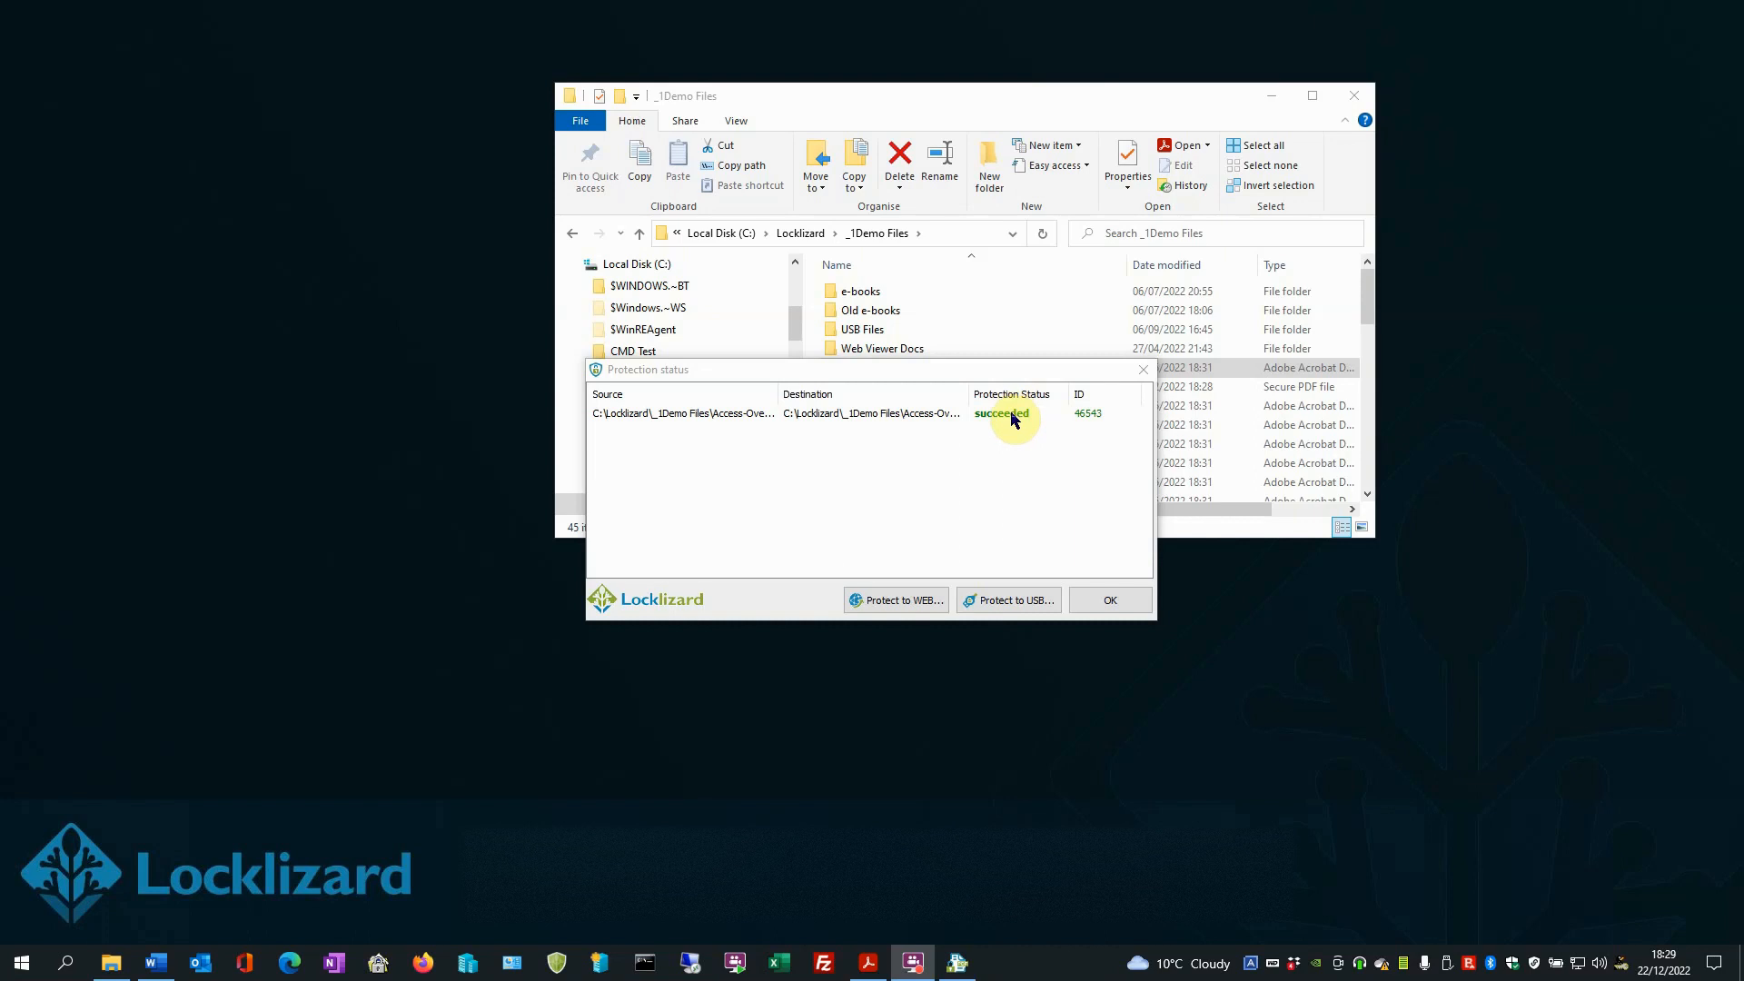
{"action": "left_click", "coordinate": [1097, 600]}
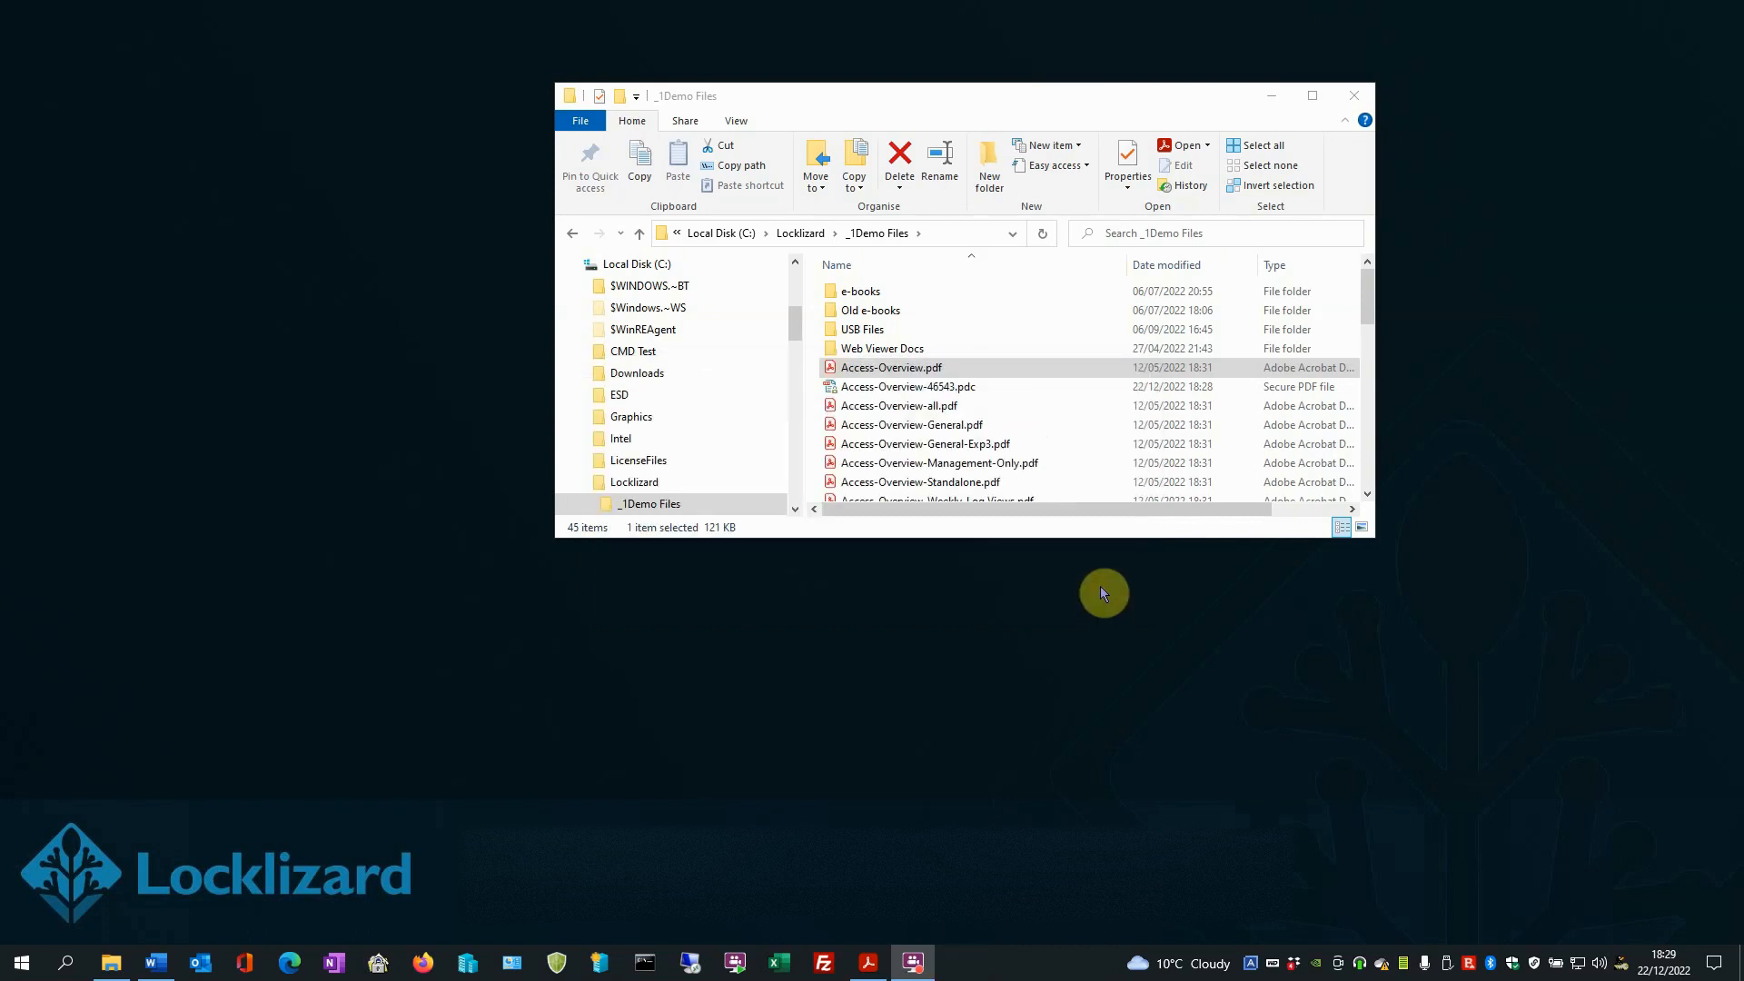
- Try to open the protected file Access-Overview-46543.pdc, then close the viewer and minimise the folder window
{"action": "left_click", "coordinate": [910, 389]}
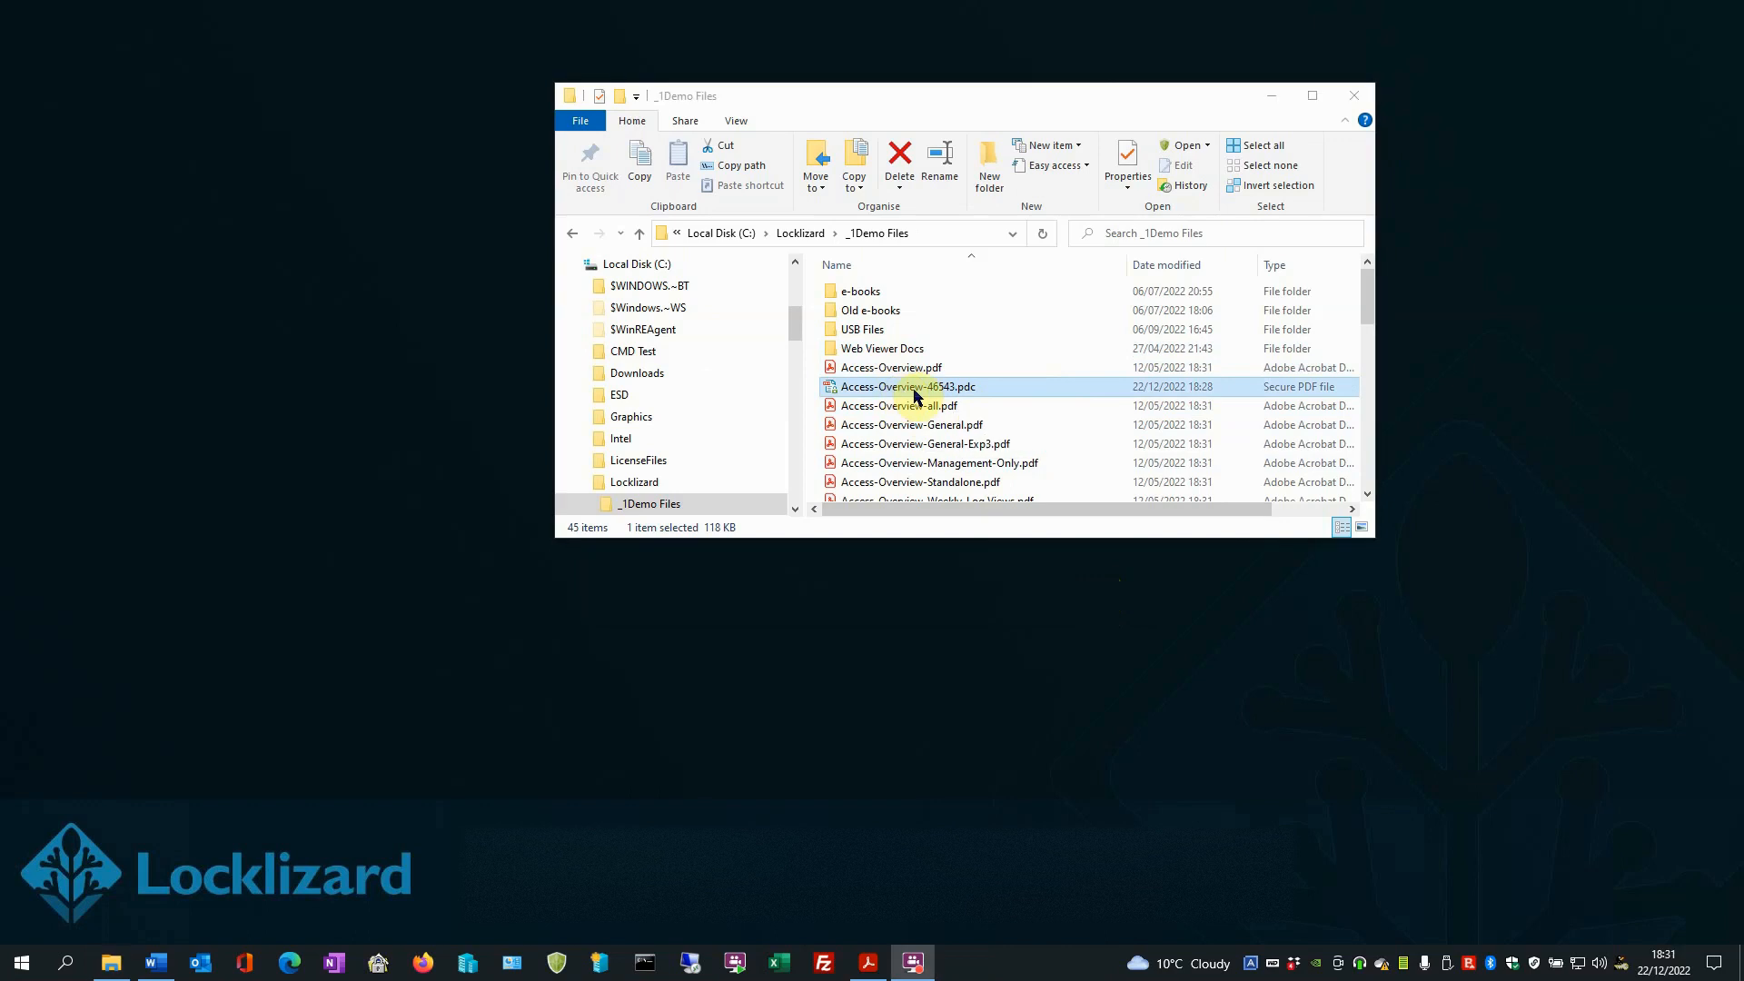
{"action": "left_click", "coordinate": [915, 393]}
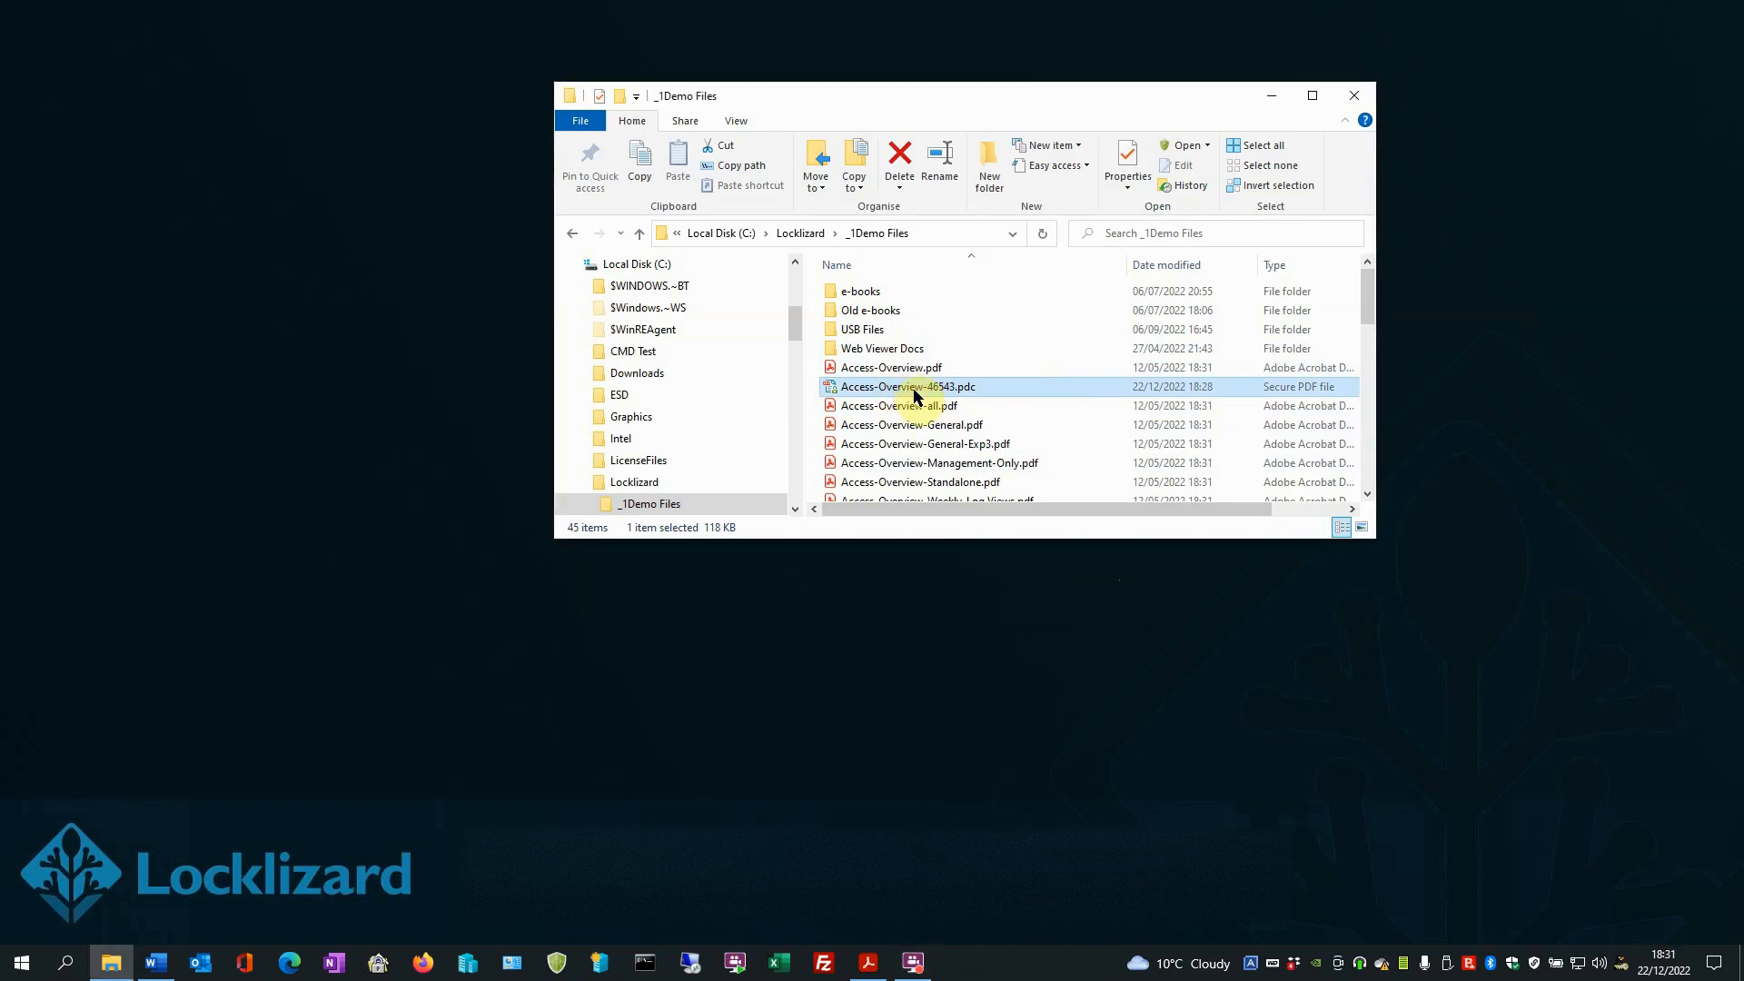
{"action": "double_click", "coordinate": [914, 394]}
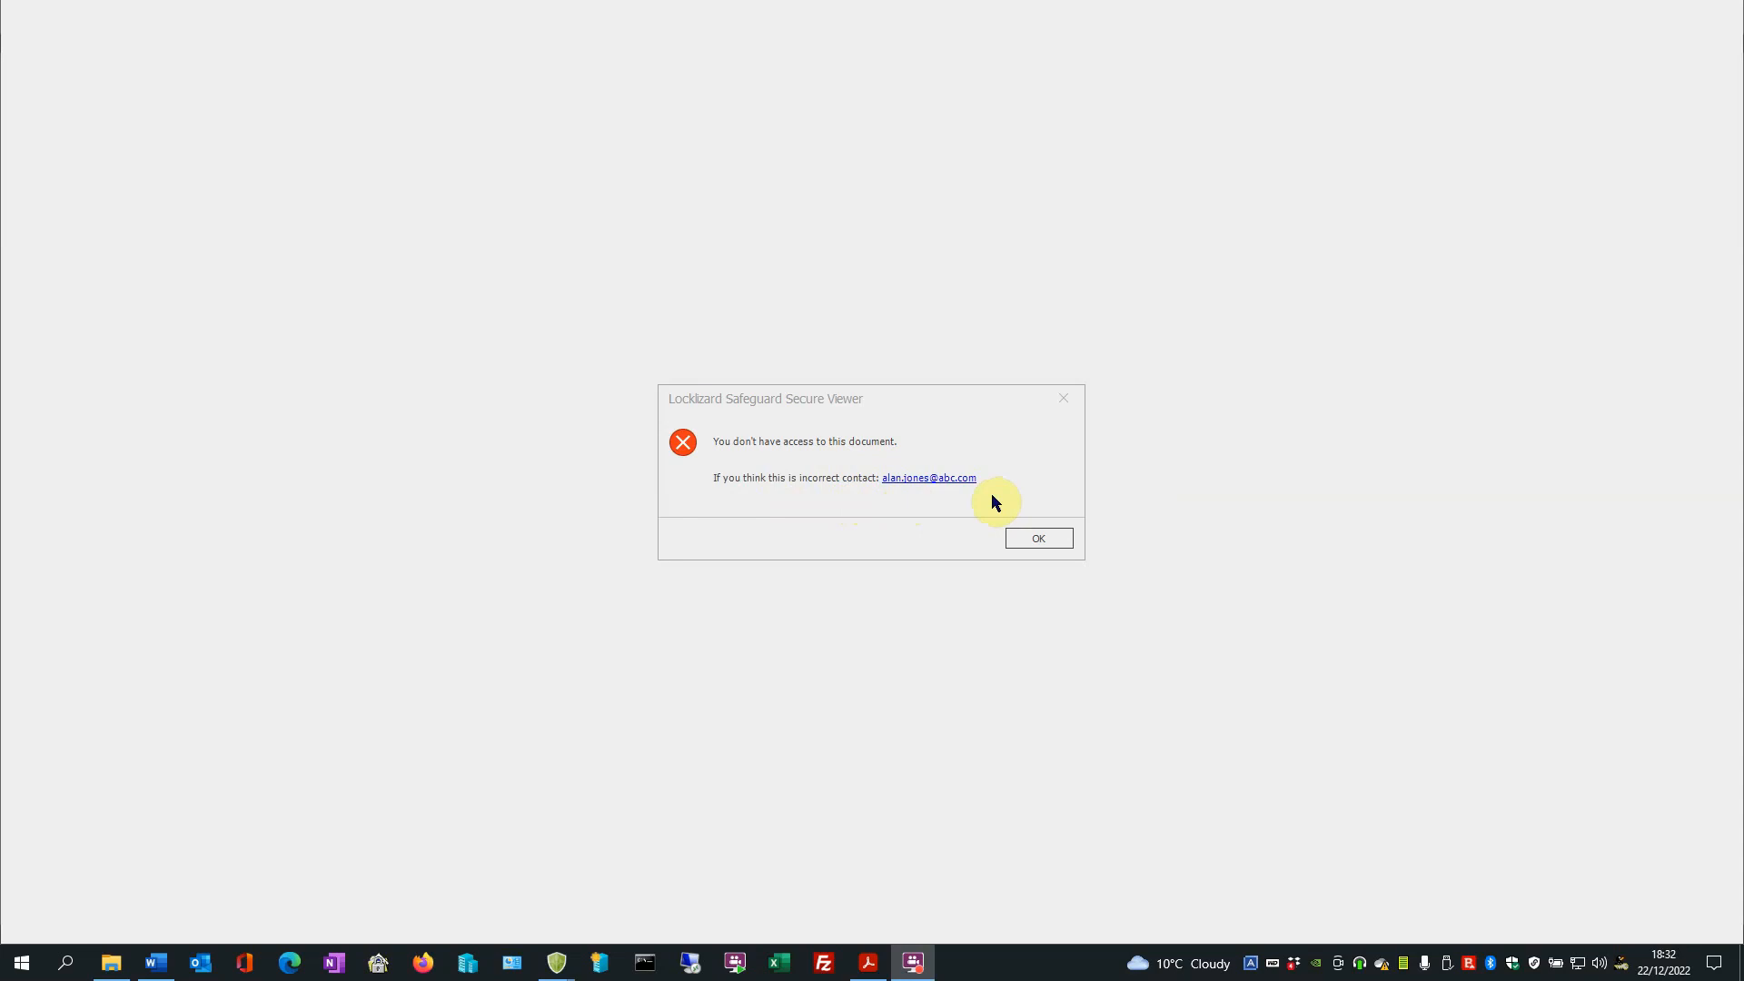
{"action": "left_click", "coordinate": [1040, 538]}
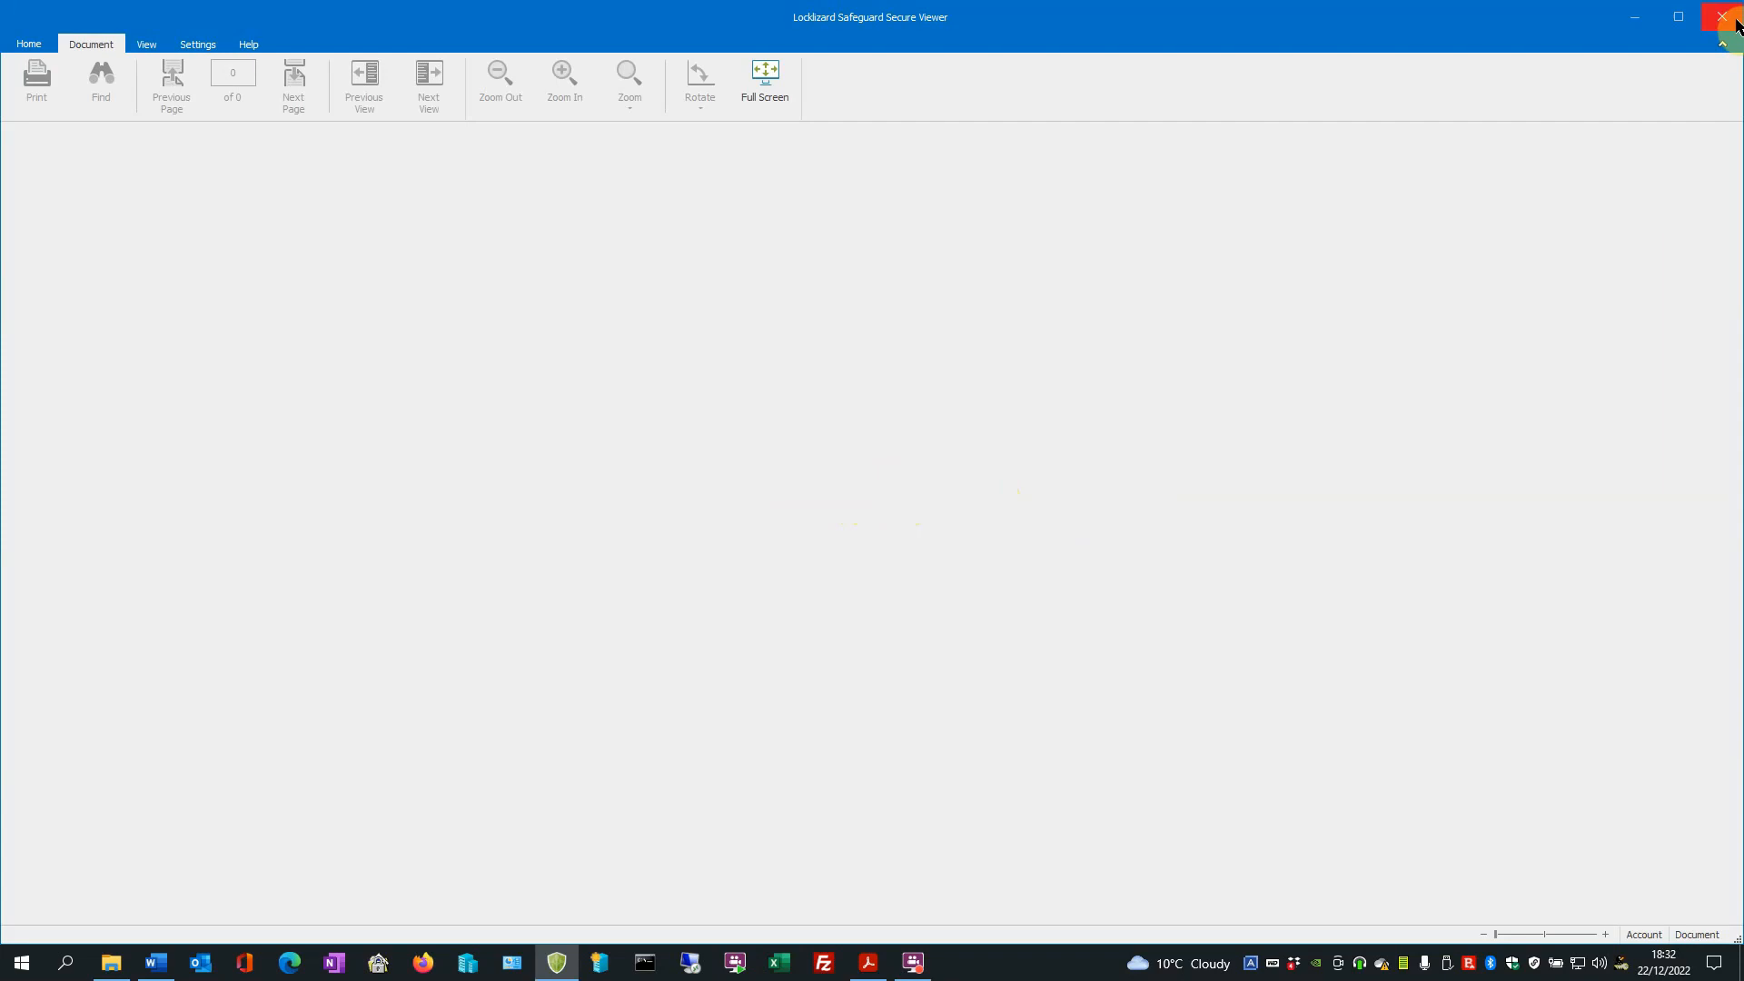
{"action": "left_click", "coordinate": [1725, 18]}
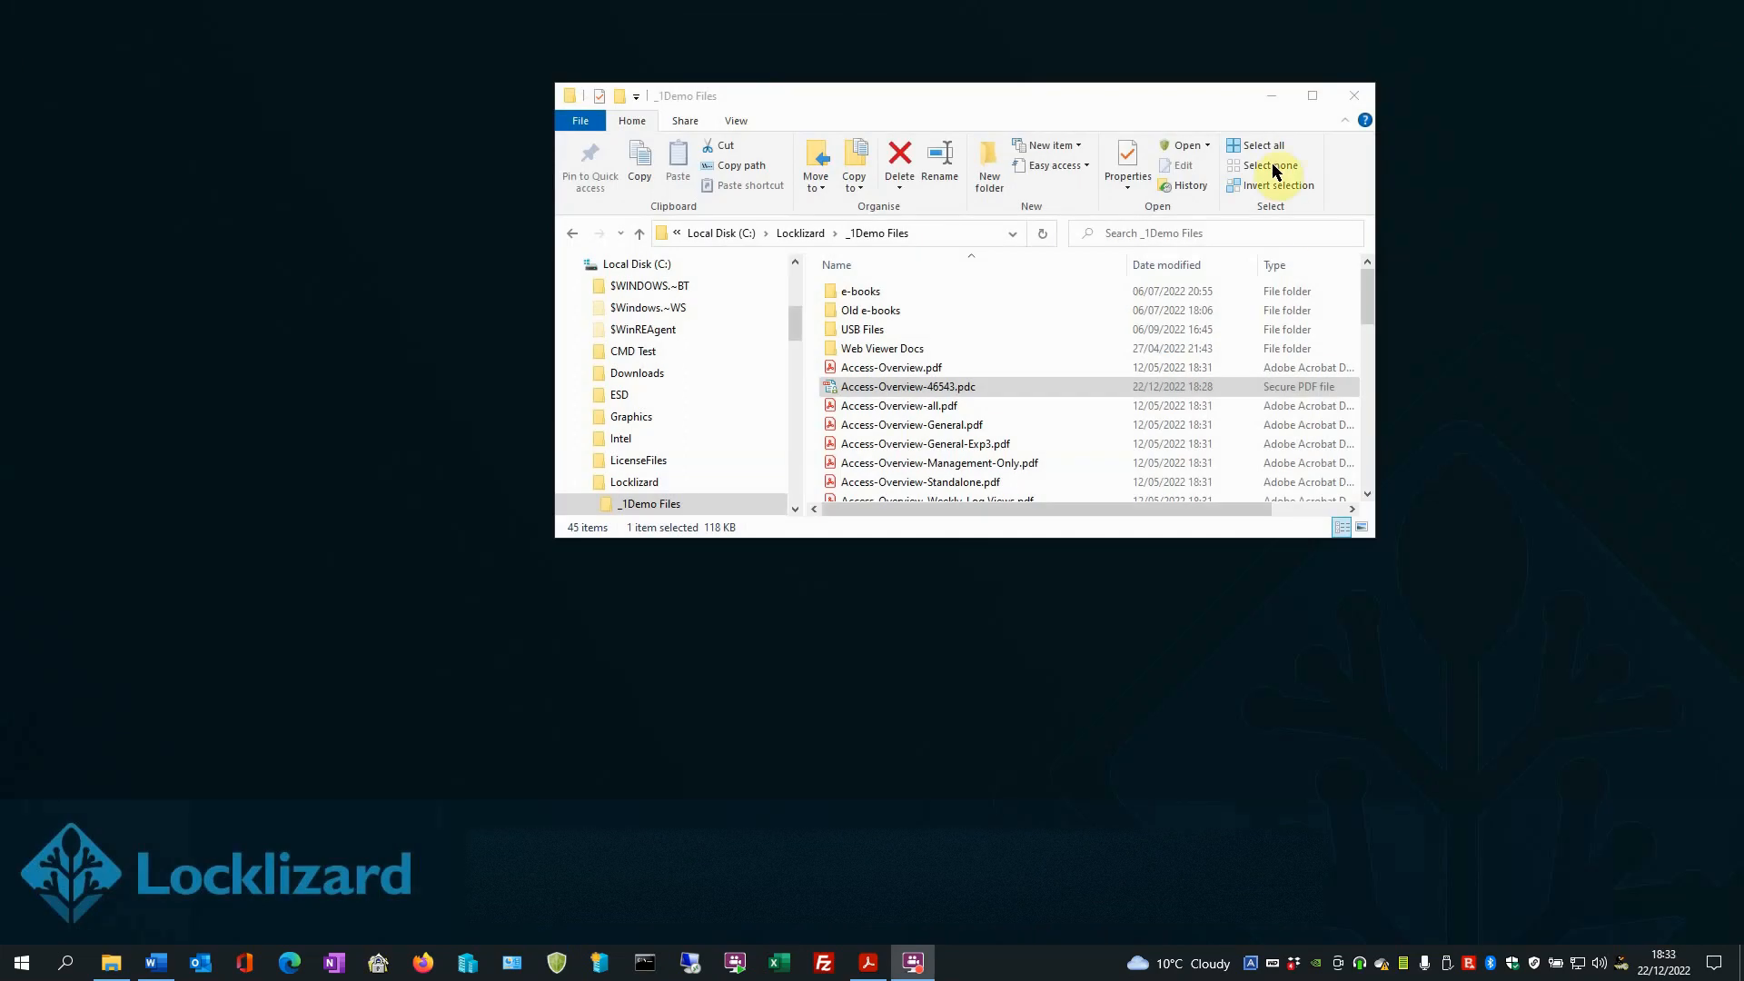
{"action": "left_click", "coordinate": [1271, 96]}
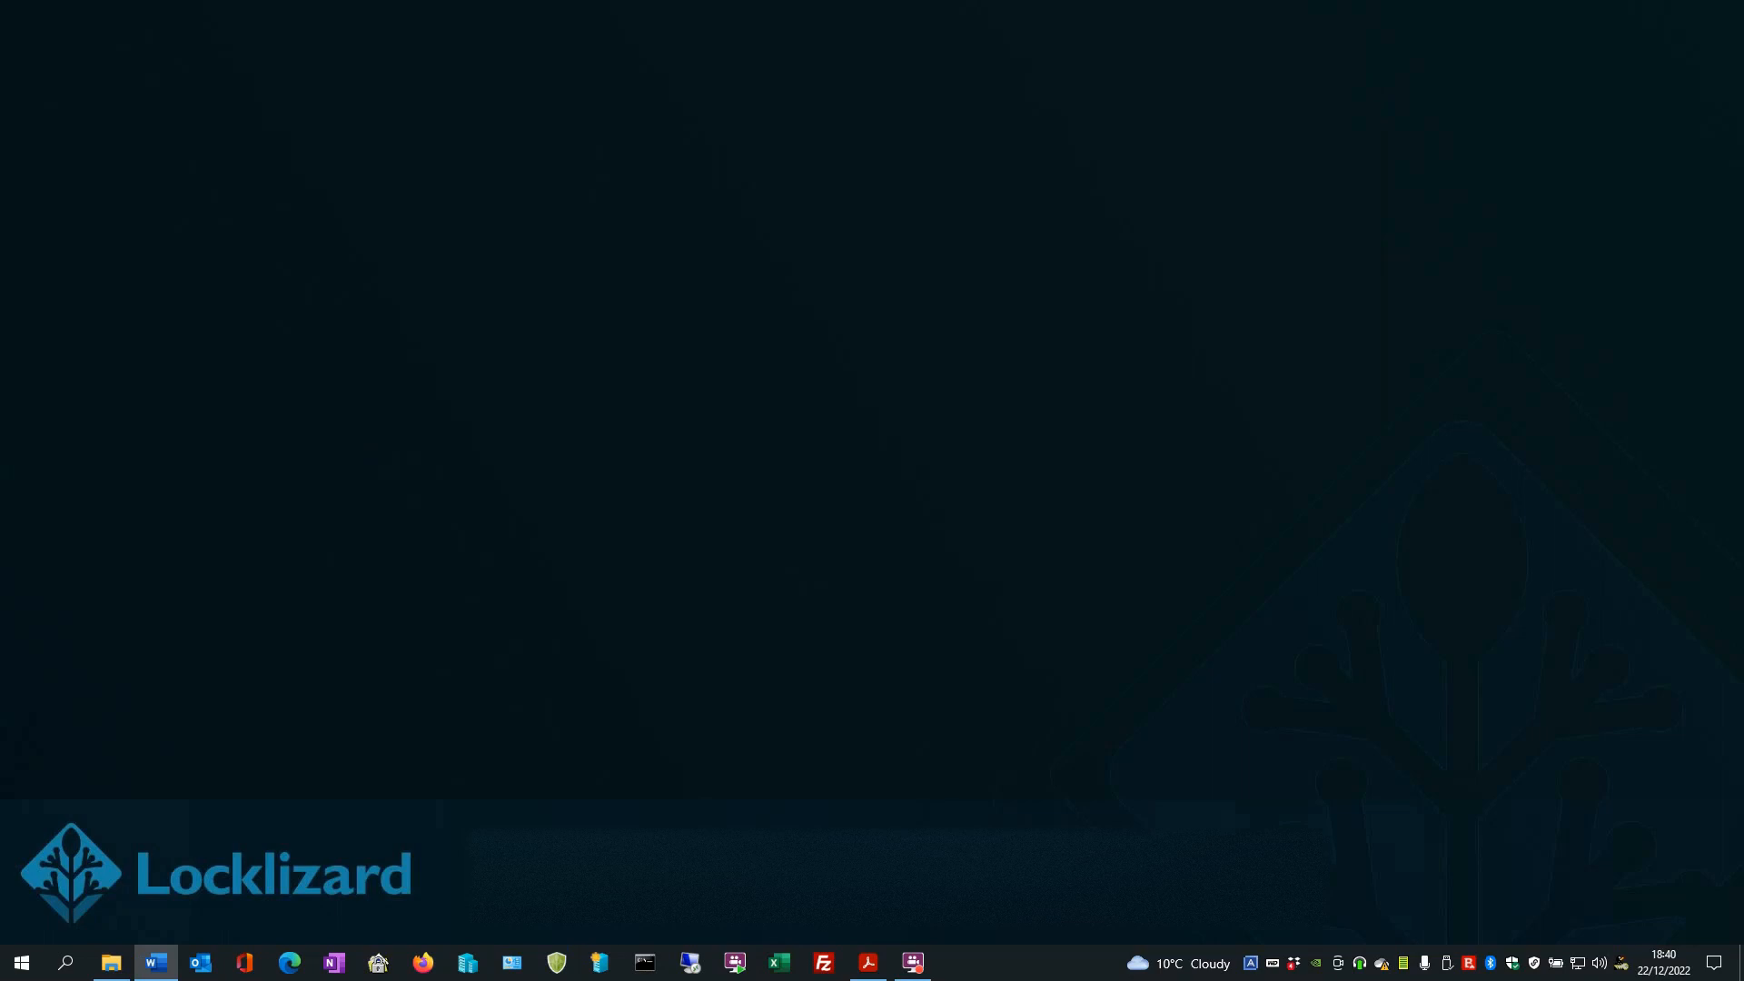
- Switch to the Locklizard Administration System and log in with the saved credentials
{"action": "left_click", "coordinate": [22, 962]}
{"action": "scroll", "coordinate": [155, 747], "scroll_direction": "down", "scroll_amount": 5}
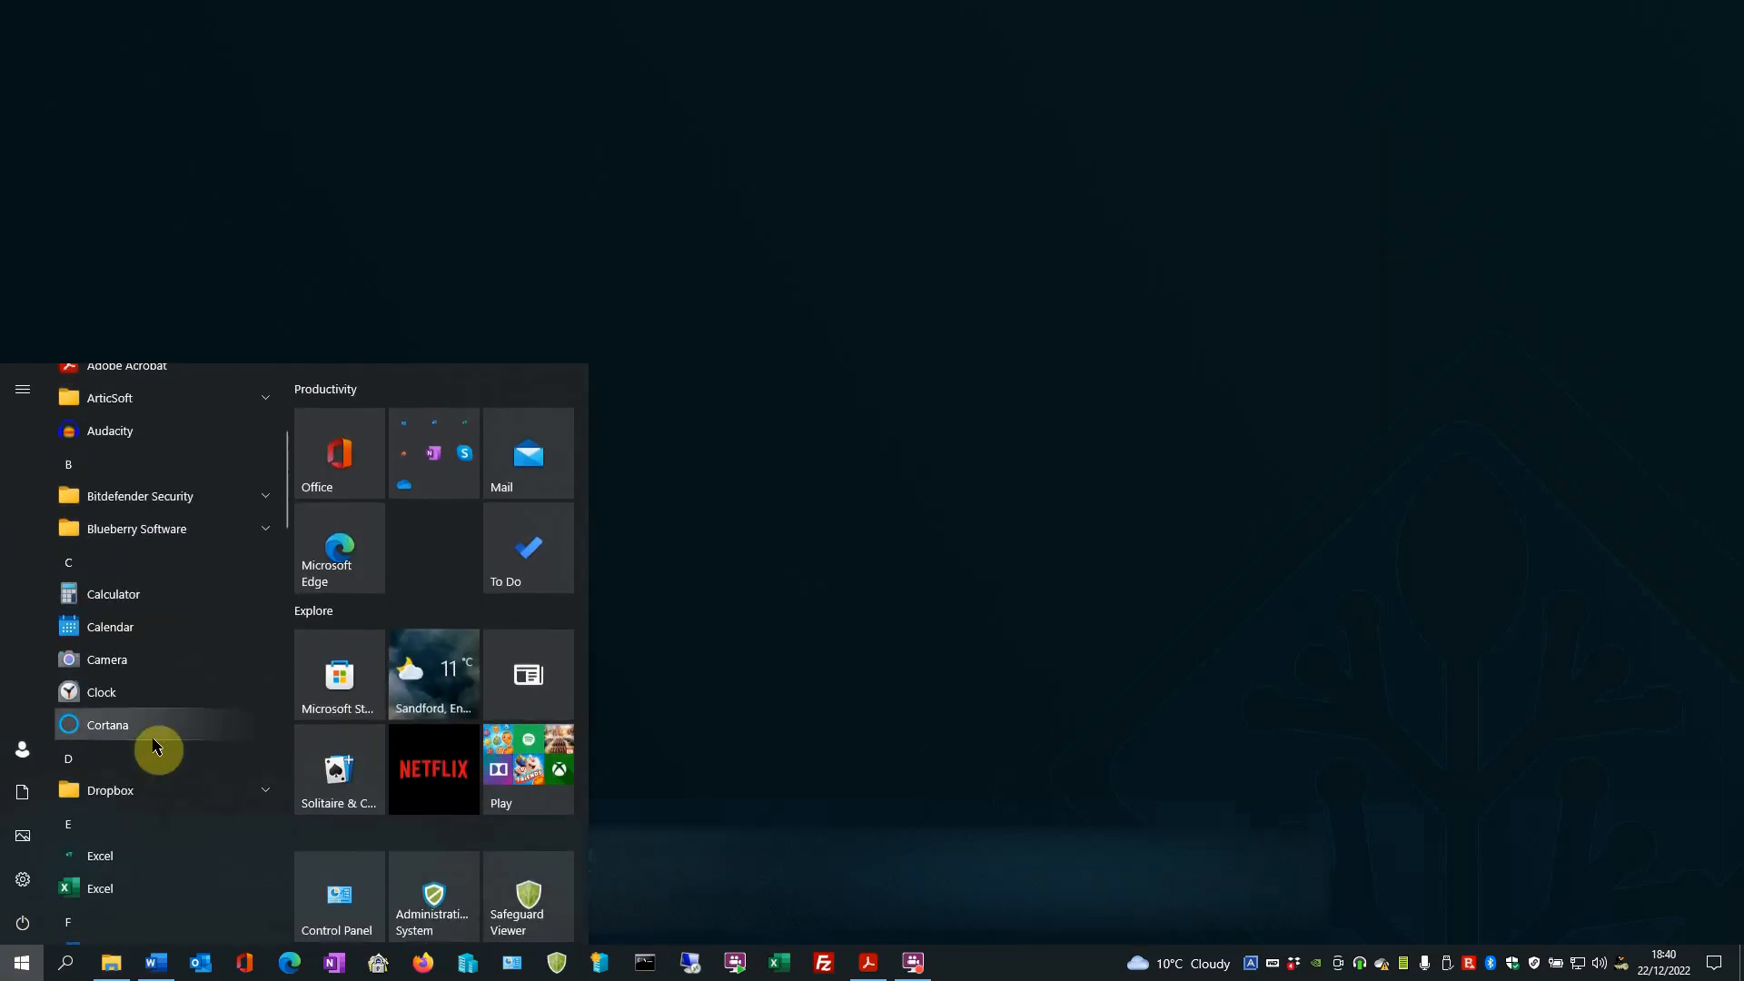
{"action": "scroll", "coordinate": [155, 747], "scroll_direction": "down", "scroll_amount": 5}
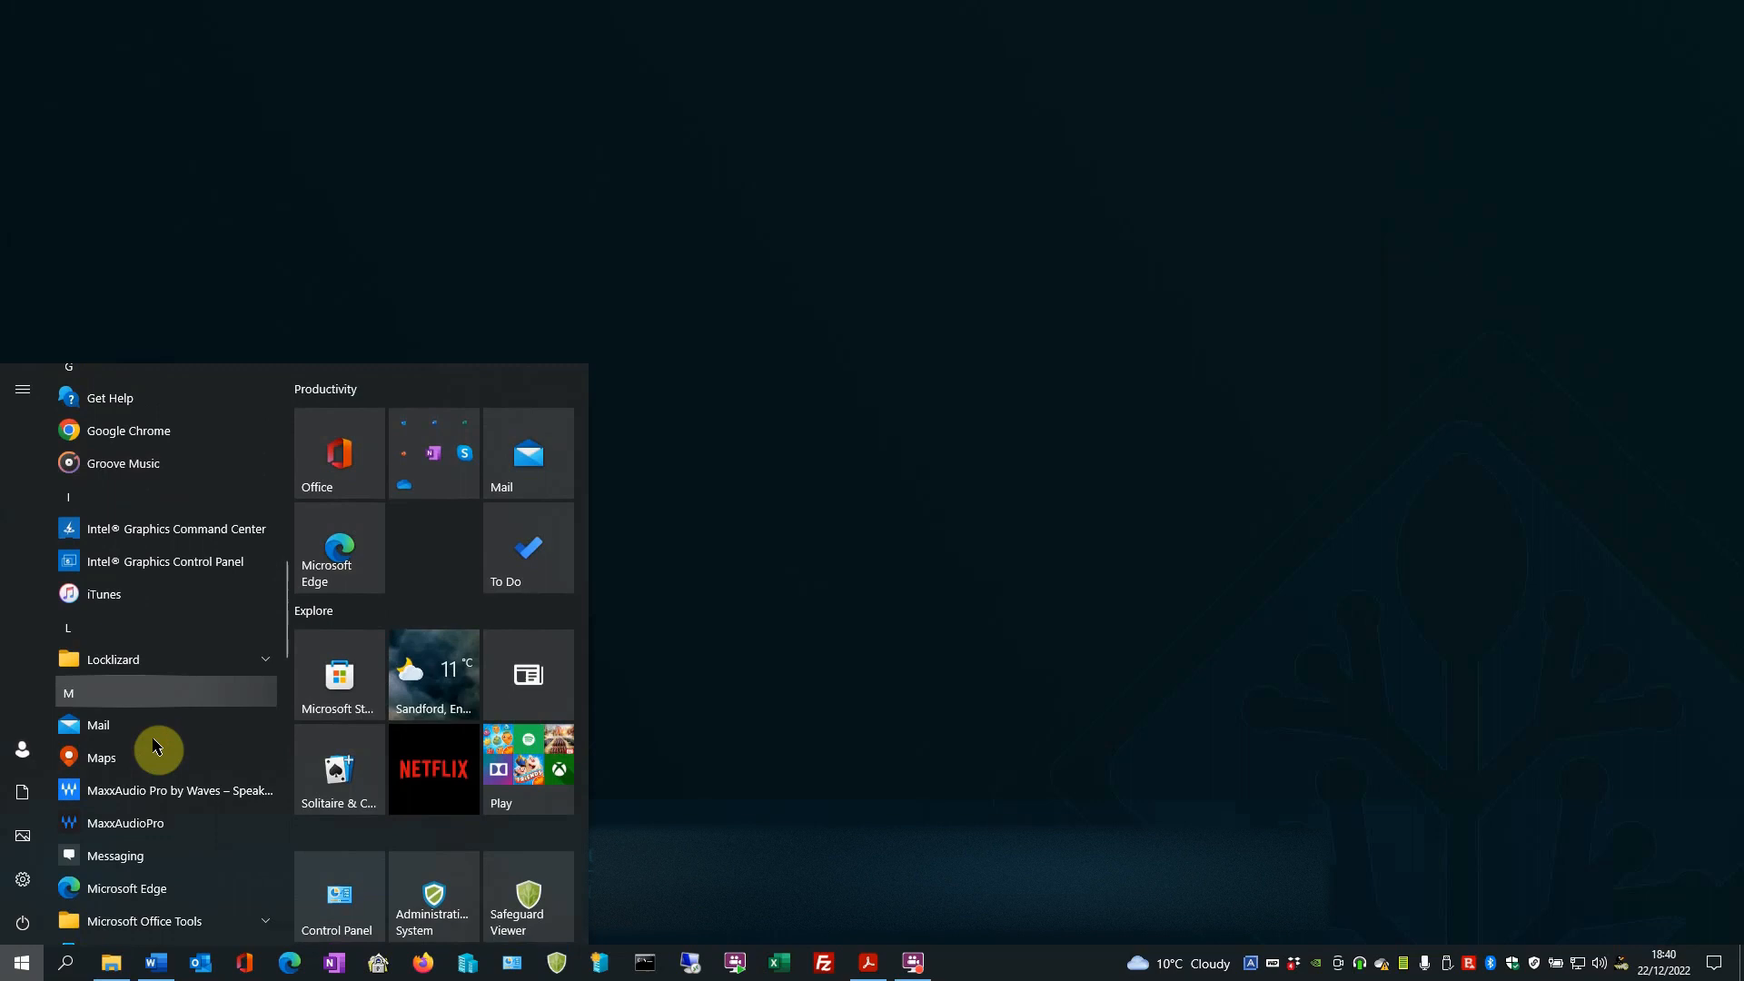
{"action": "left_click", "coordinate": [110, 661]}
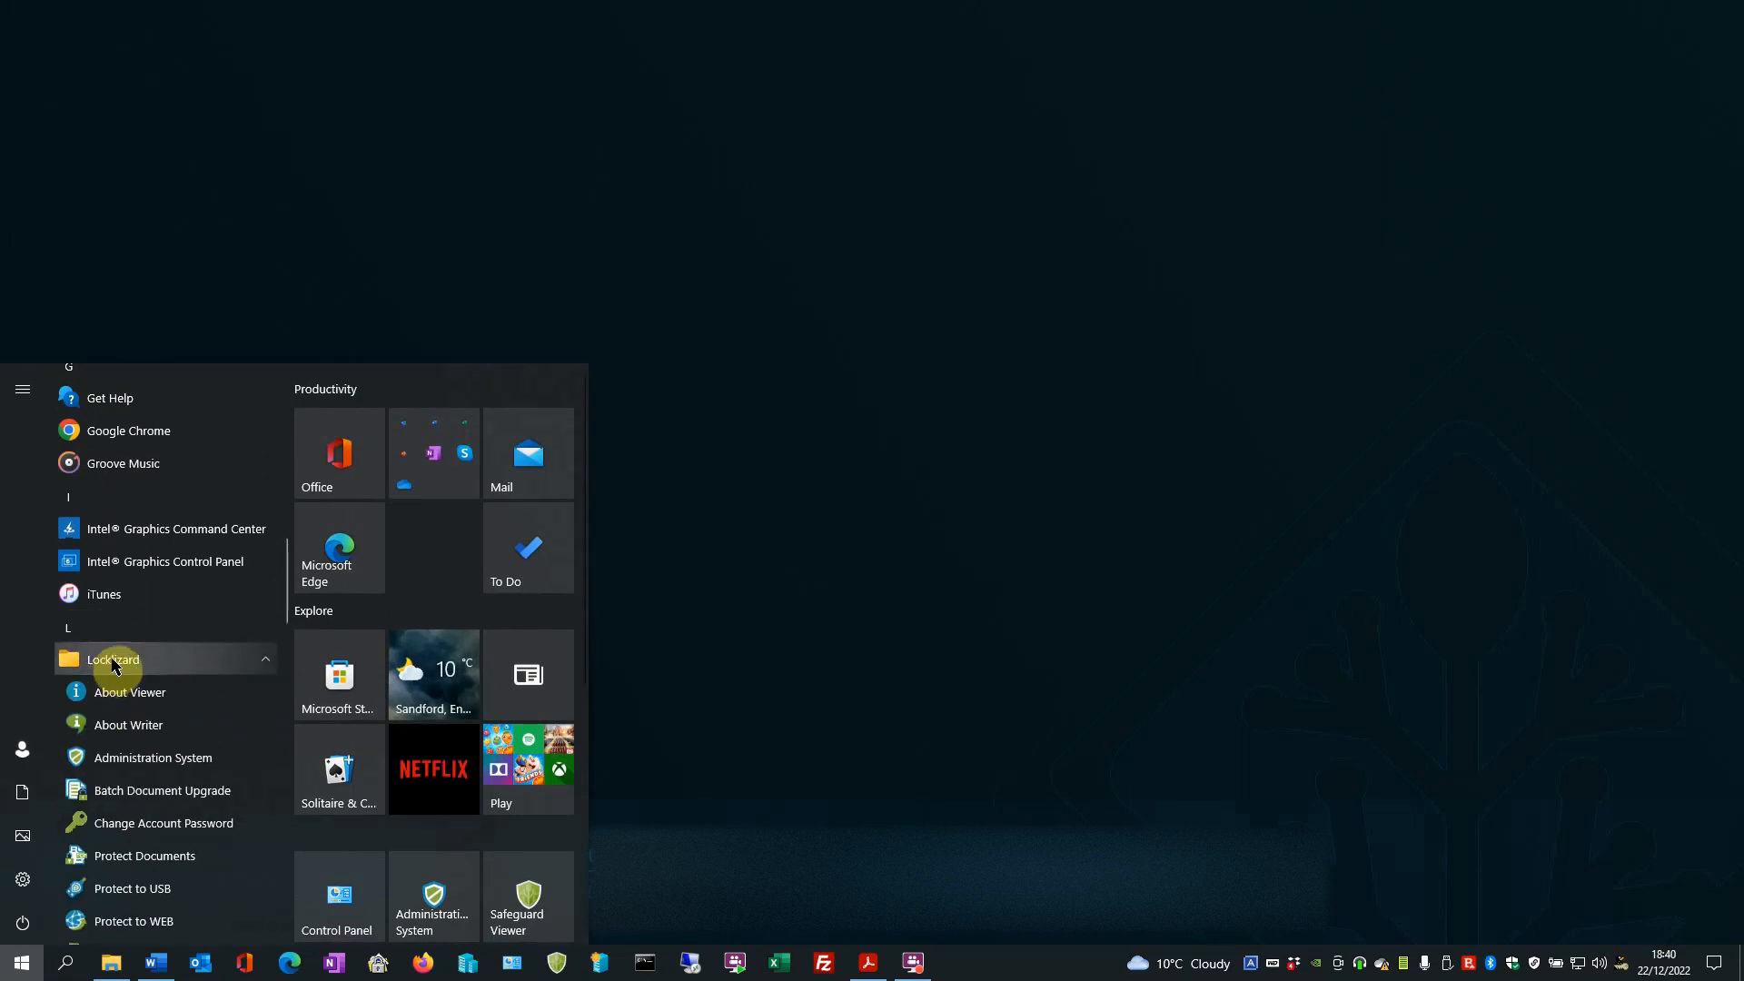
{"action": "left_click", "coordinate": [134, 757]}
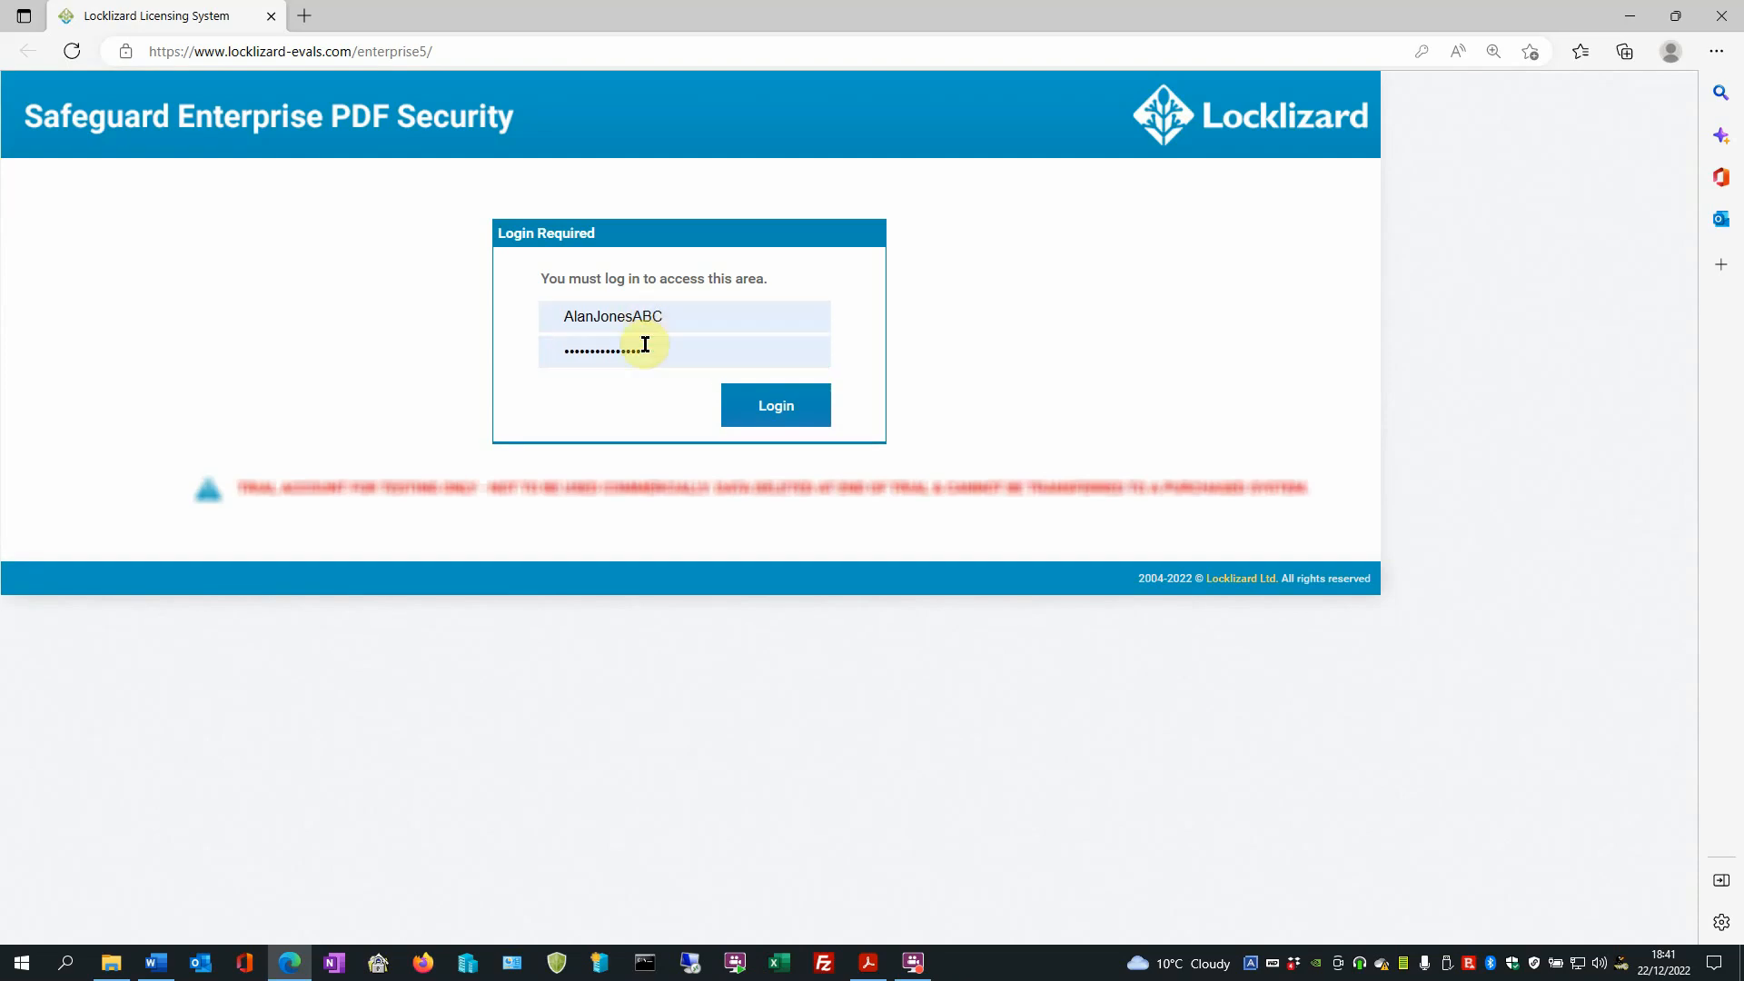
{"action": "left_click", "coordinate": [761, 408]}
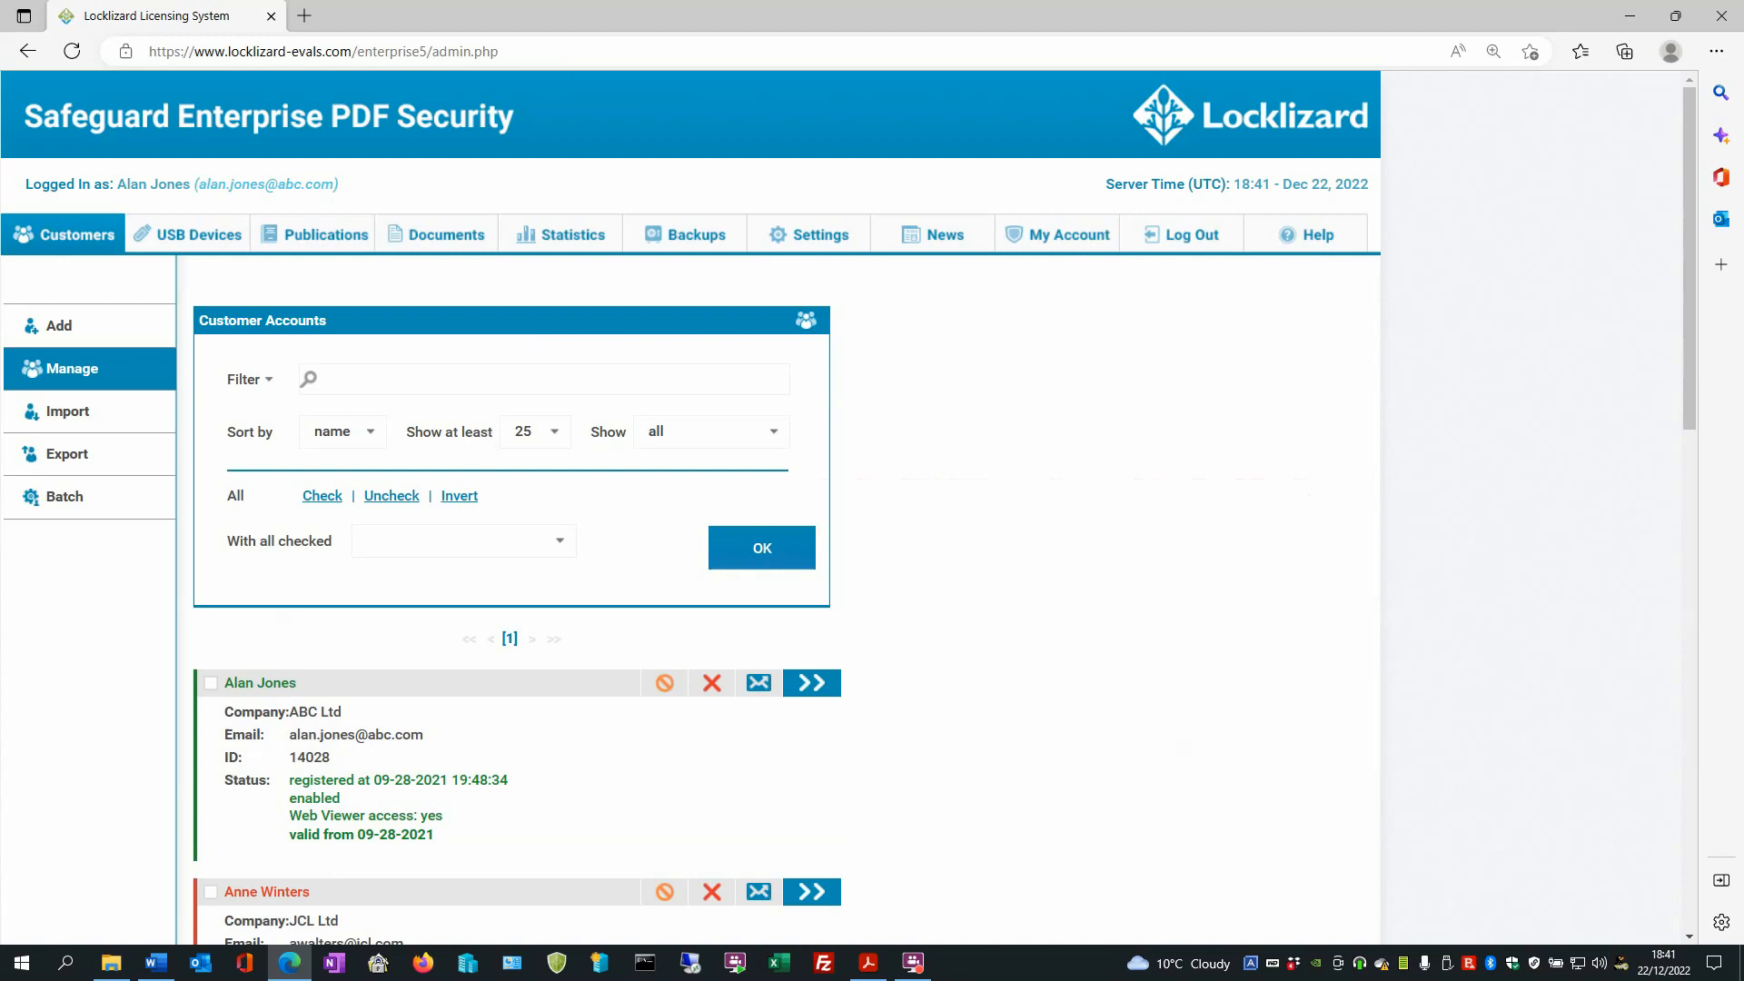
- Filter the customer accounts by the customer's name and open the matching account's details
{"action": "scroll", "coordinate": [362, 367], "scroll_direction": "down", "scroll_amount": 1}
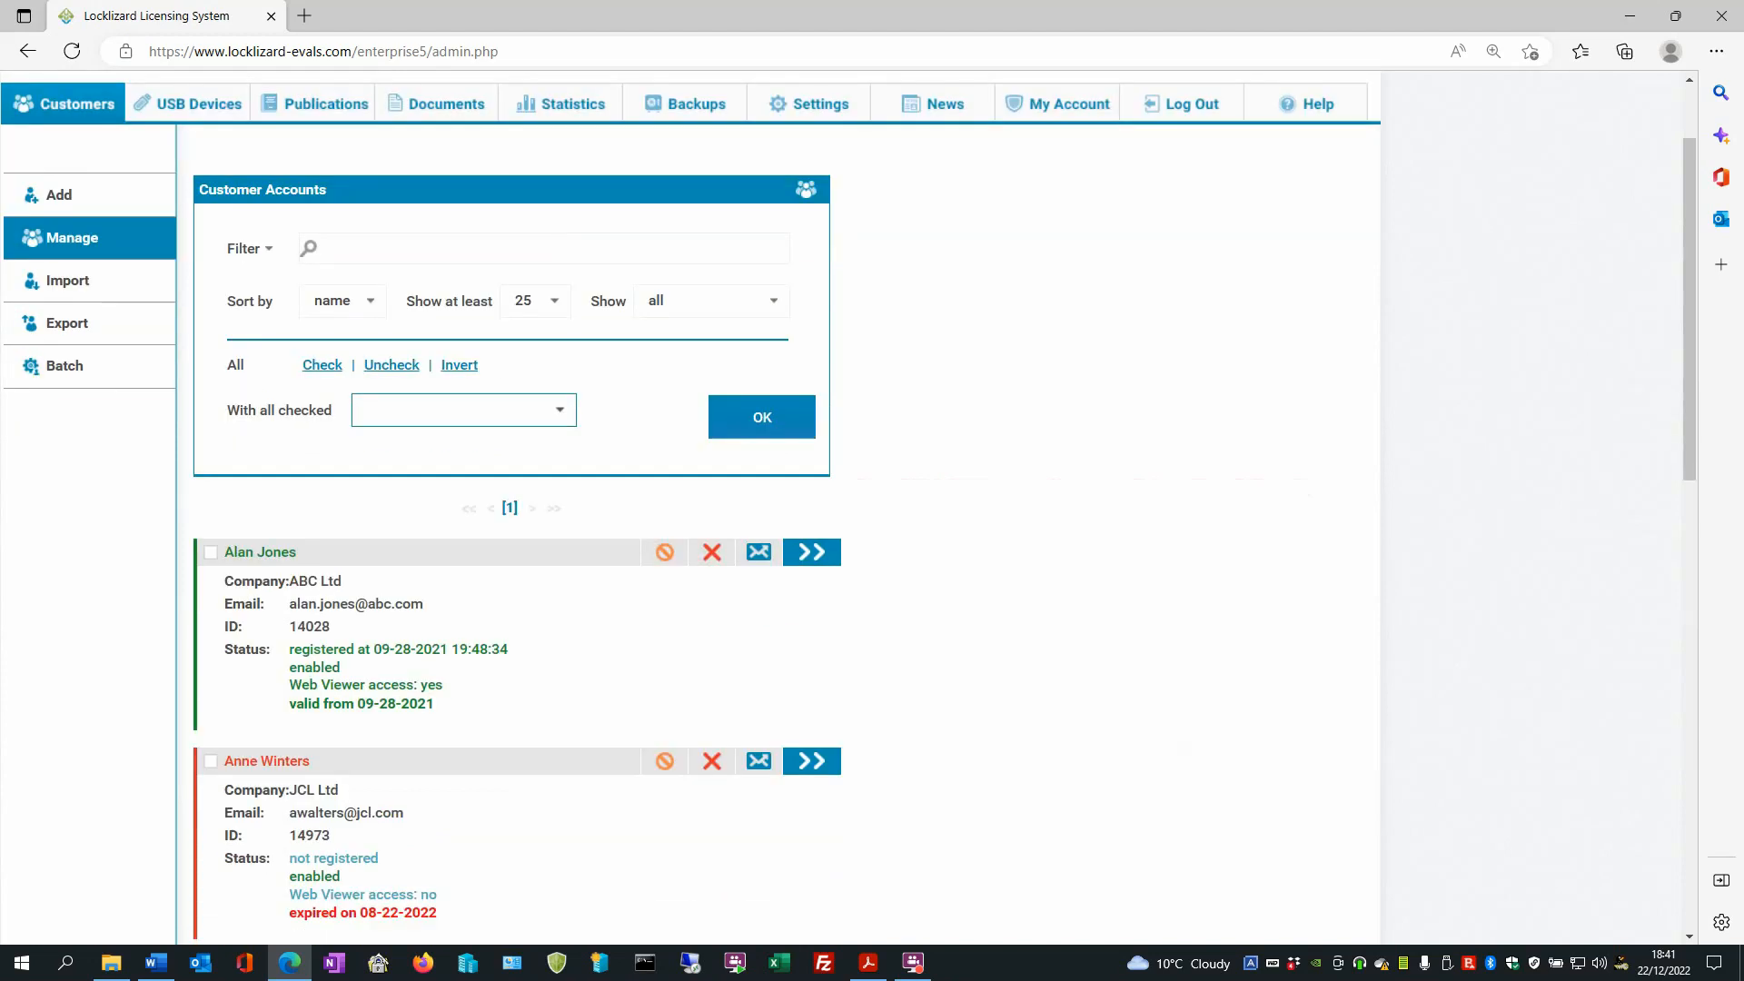
{"action": "scroll", "coordinate": [463, 409], "scroll_direction": "down", "scroll_amount": 8}
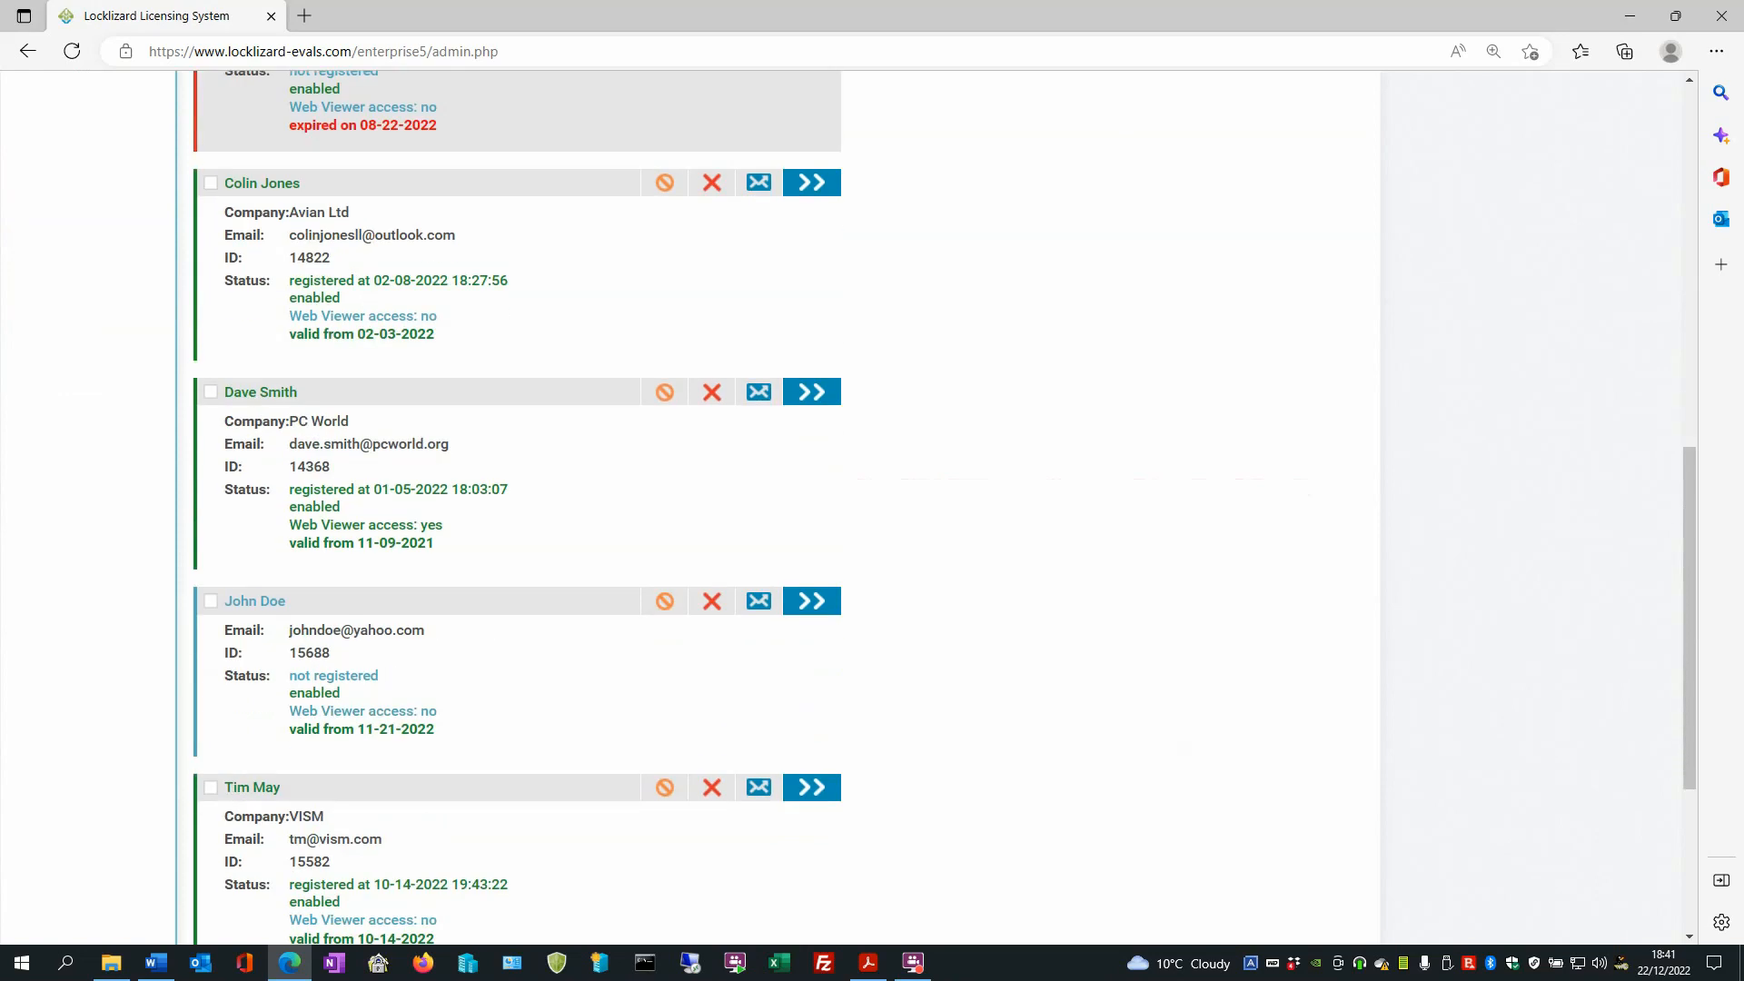
{"action": "scroll", "coordinate": [508, 300], "scroll_direction": "down", "scroll_amount": 1}
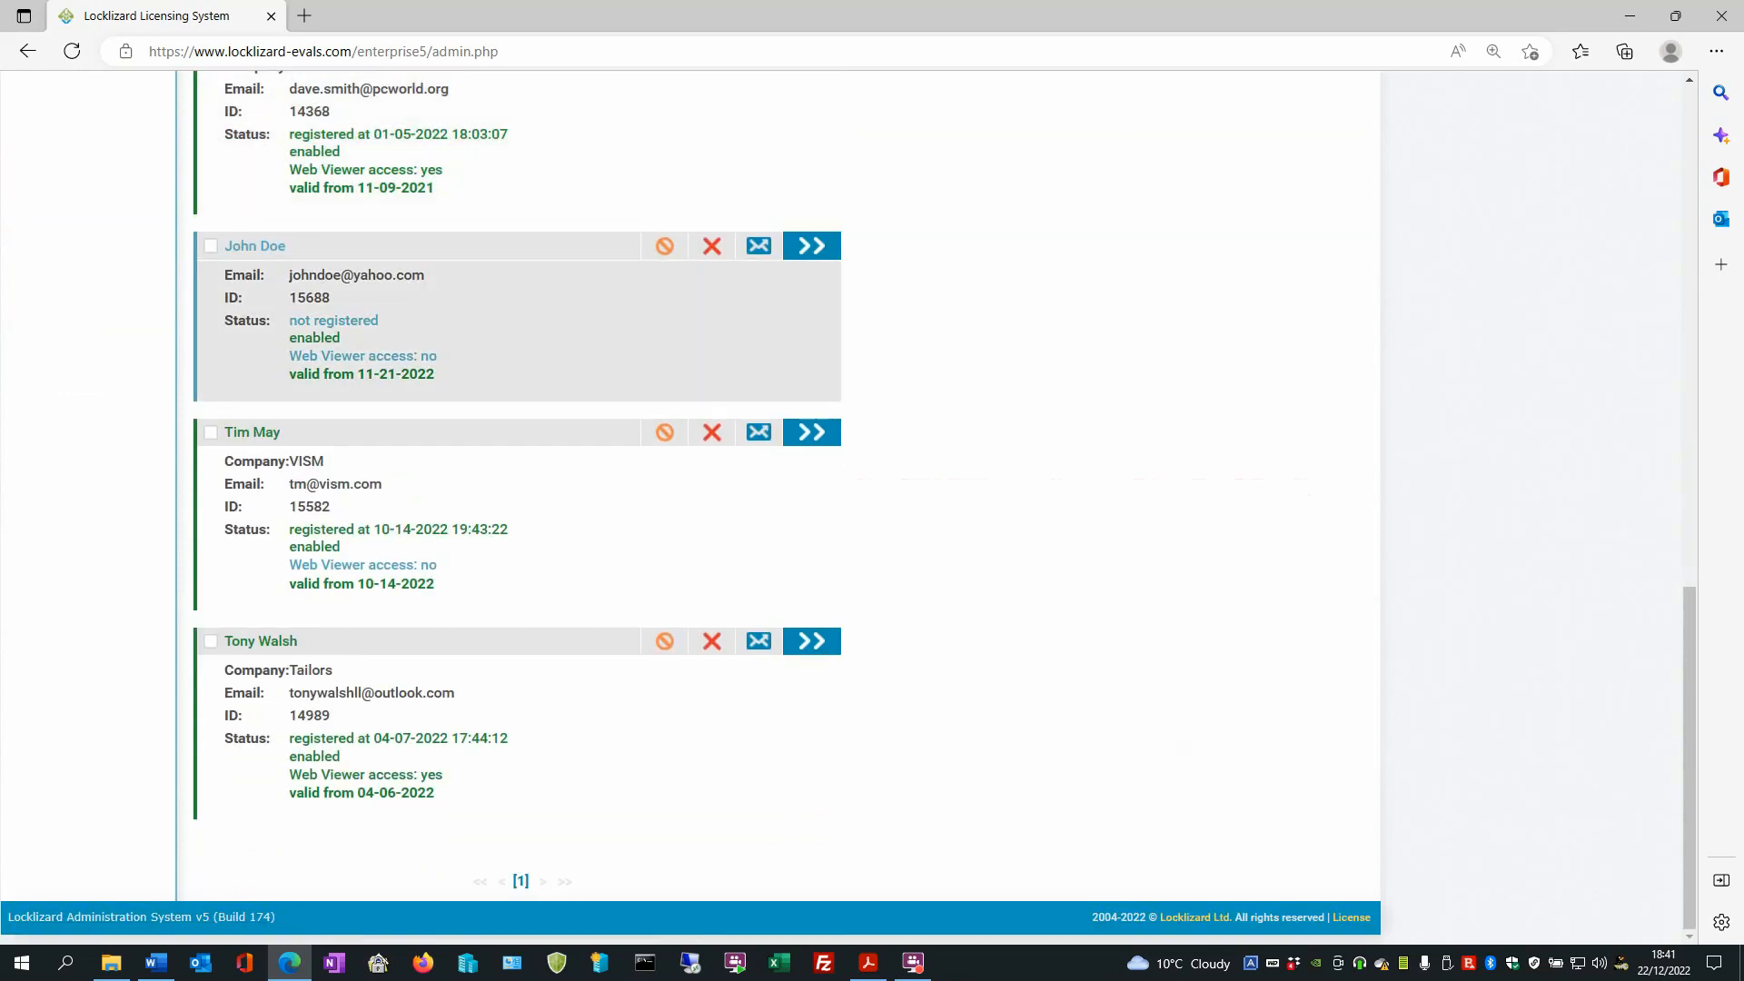
{"action": "scroll", "coordinate": [508, 300], "scroll_direction": "up", "scroll_amount": 10}
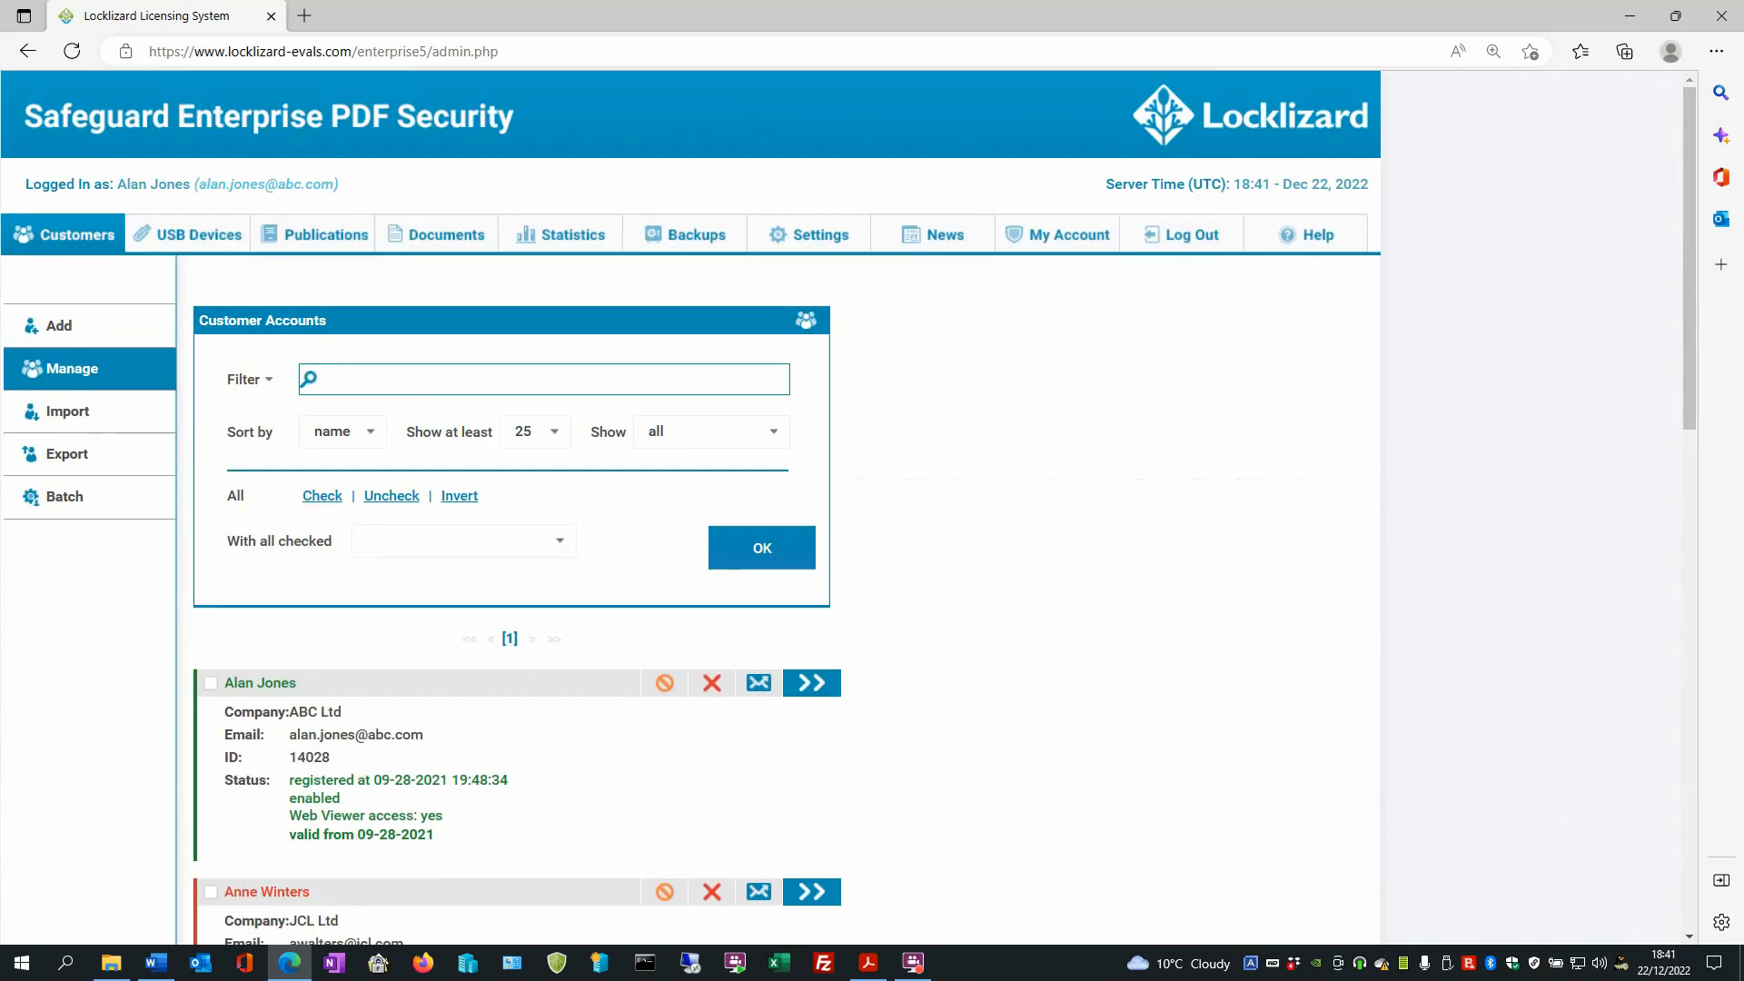
{"action": "left_click", "coordinate": [367, 380]}
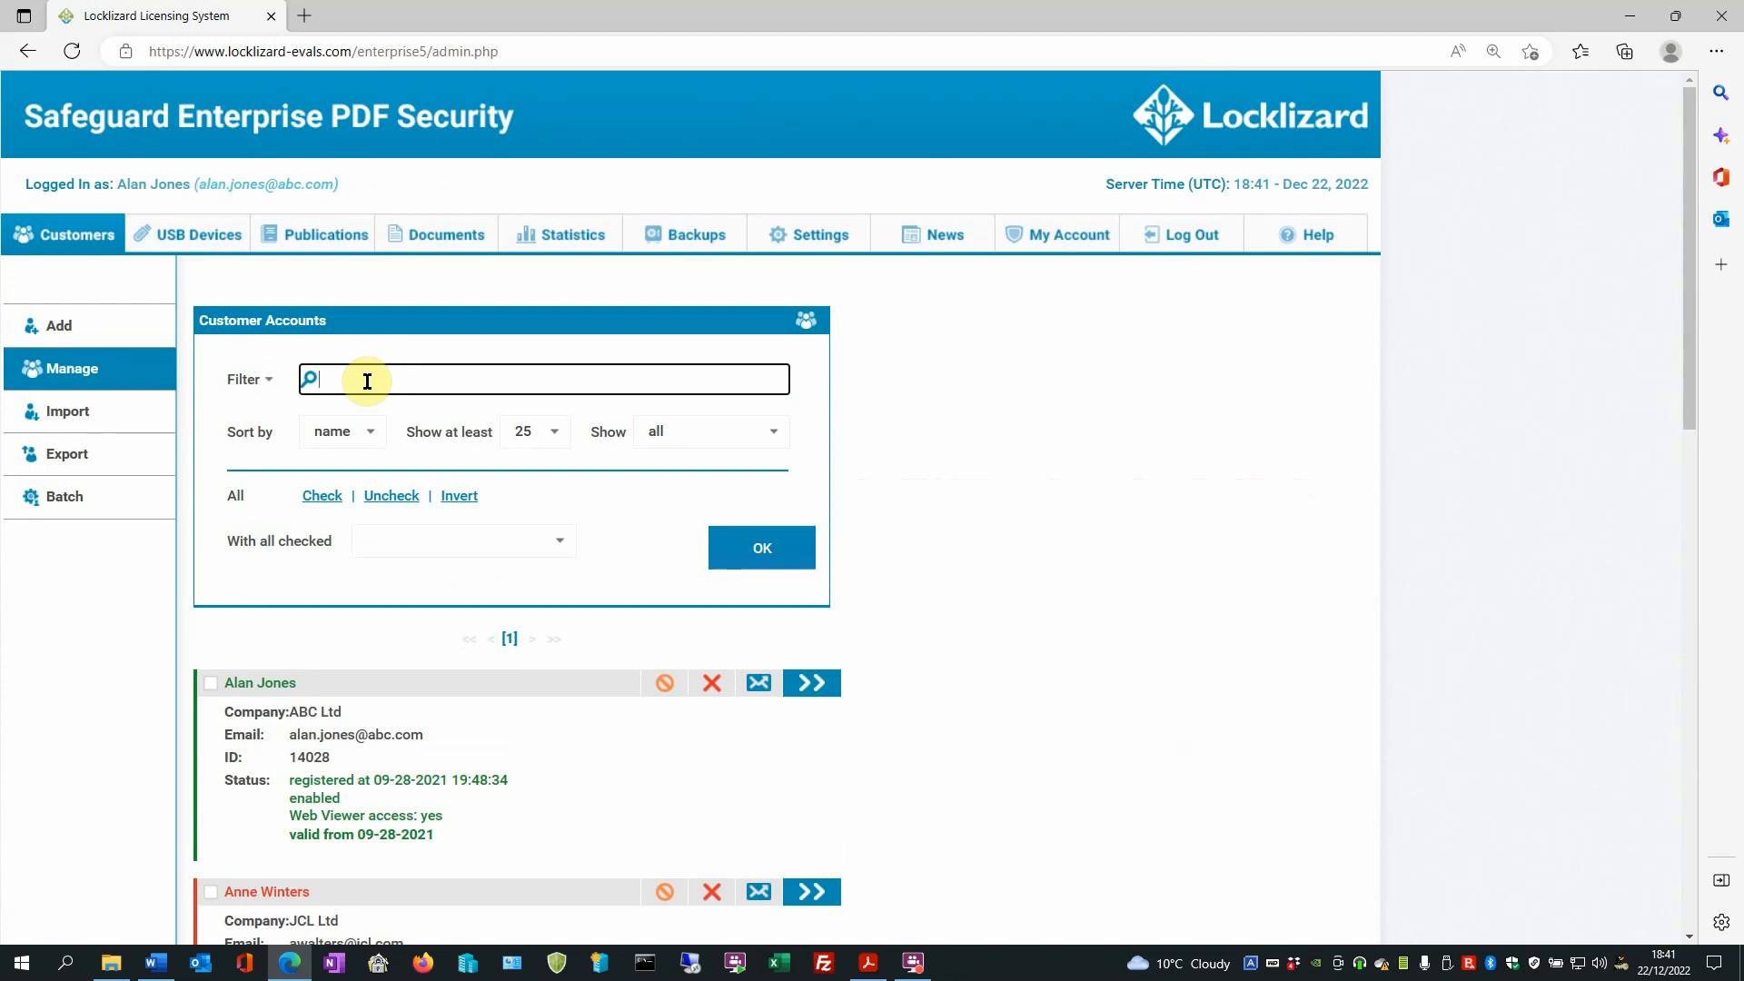
{"action": "type", "text": "alan"}
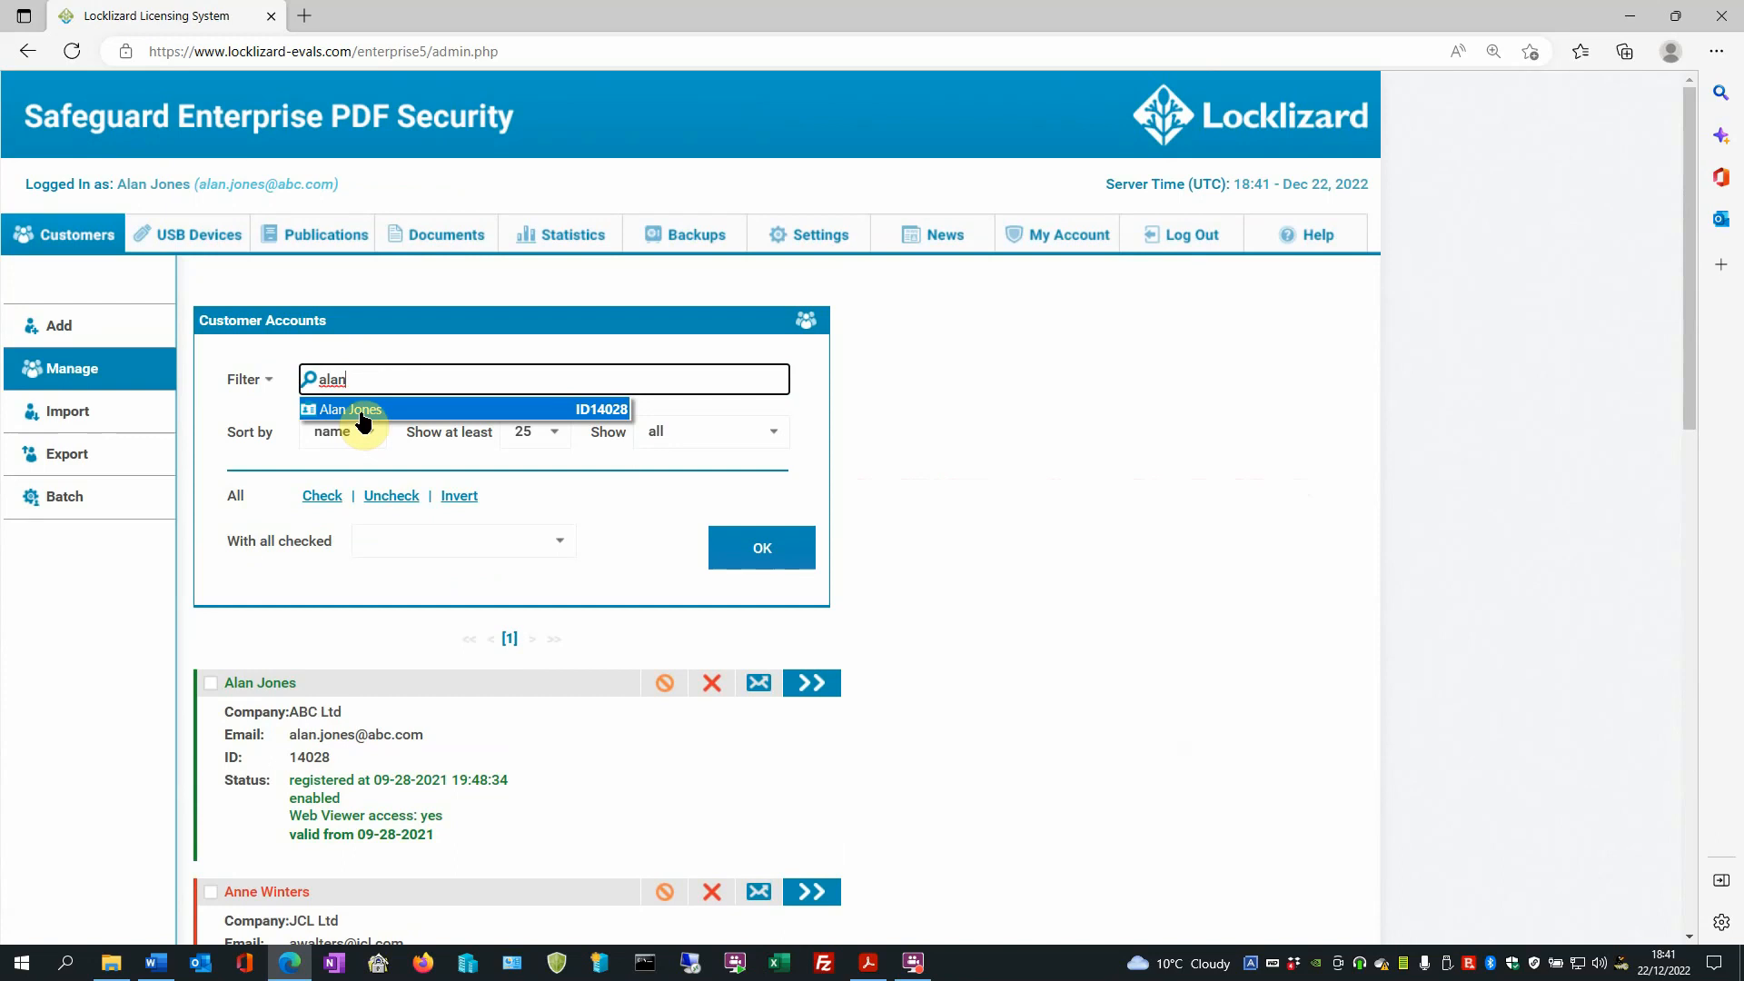
{"action": "left_click", "coordinate": [362, 410]}
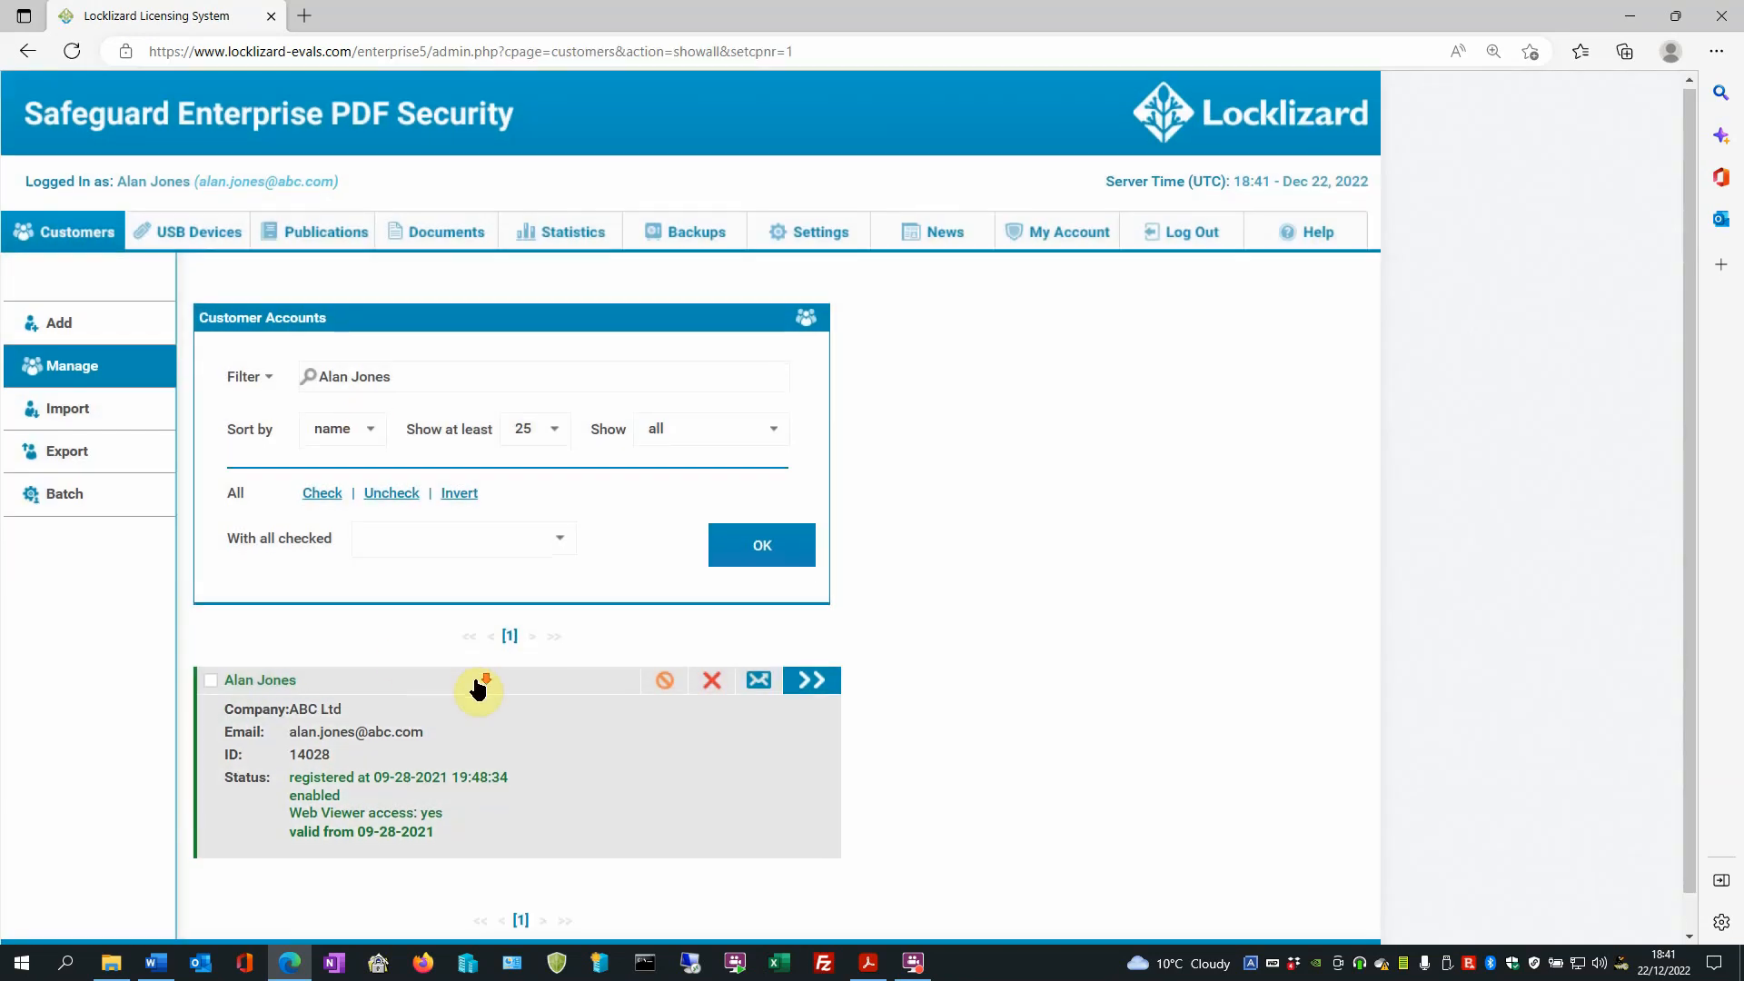
{"action": "scroll", "coordinate": [465, 686], "scroll_direction": "down", "scroll_amount": 1}
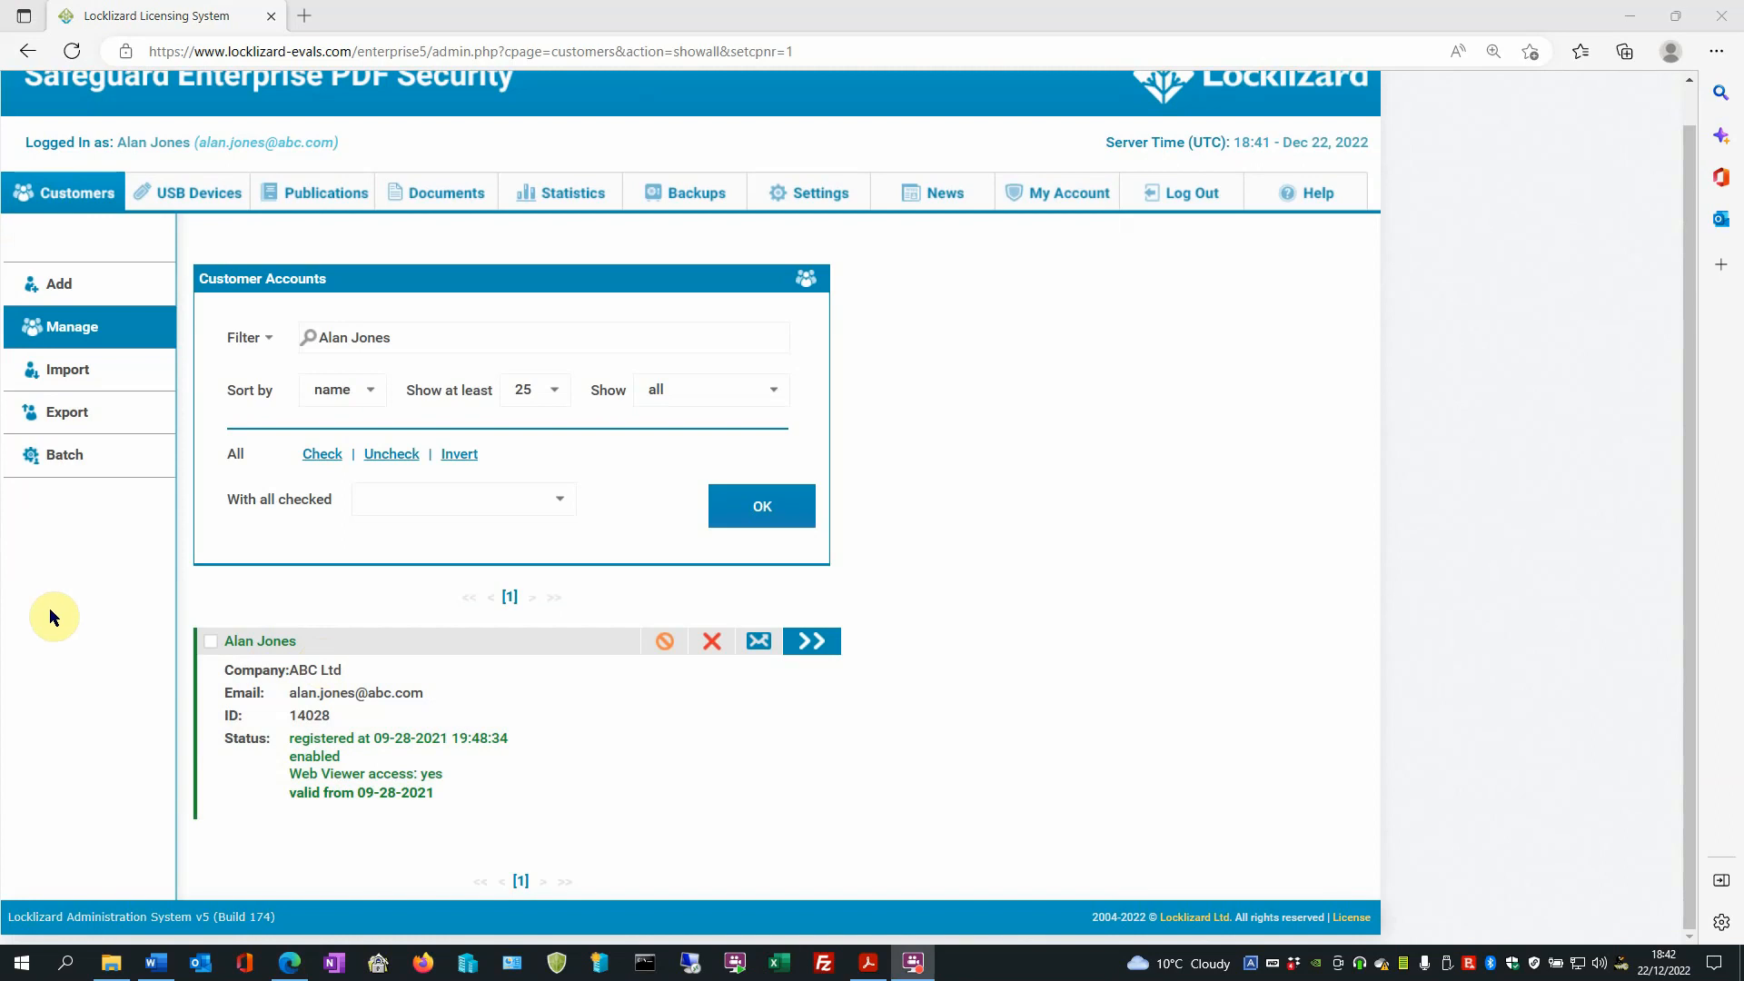
{"action": "left_click", "coordinate": [815, 642]}
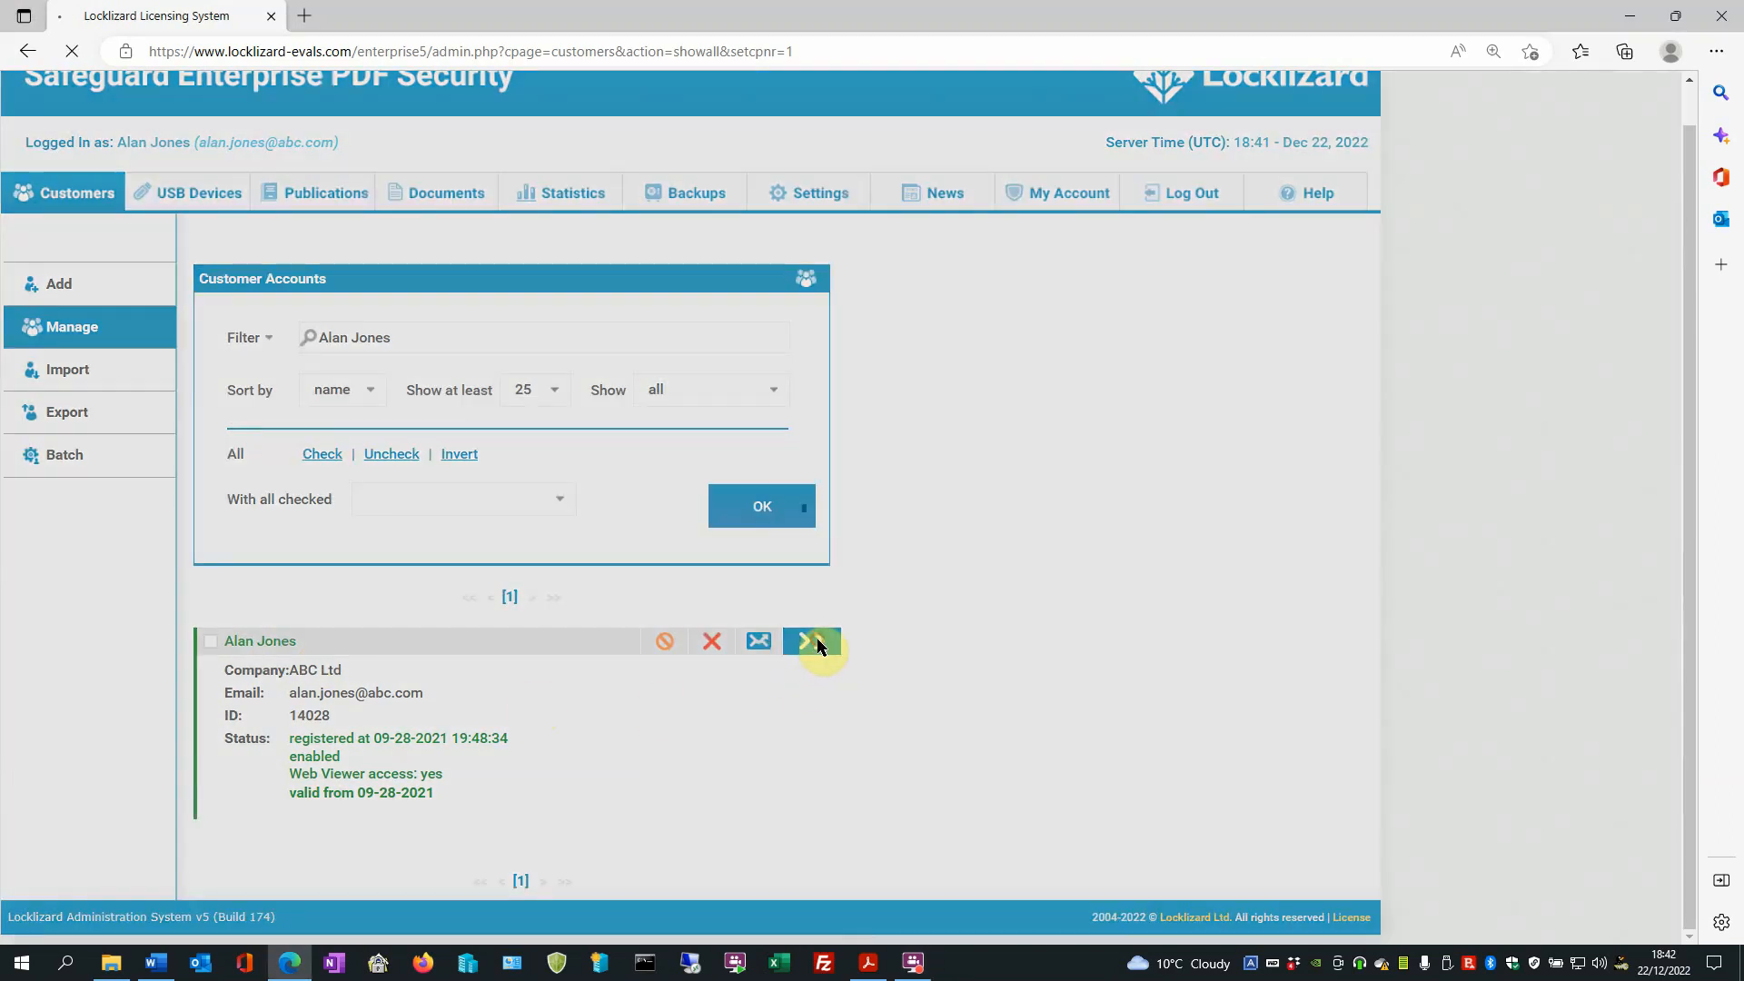
- Open the customer's document access settings and select only the Access-Overview document from the documents without access
{"action": "scroll", "coordinate": [1008, 581], "scroll_direction": "down", "scroll_amount": 10}
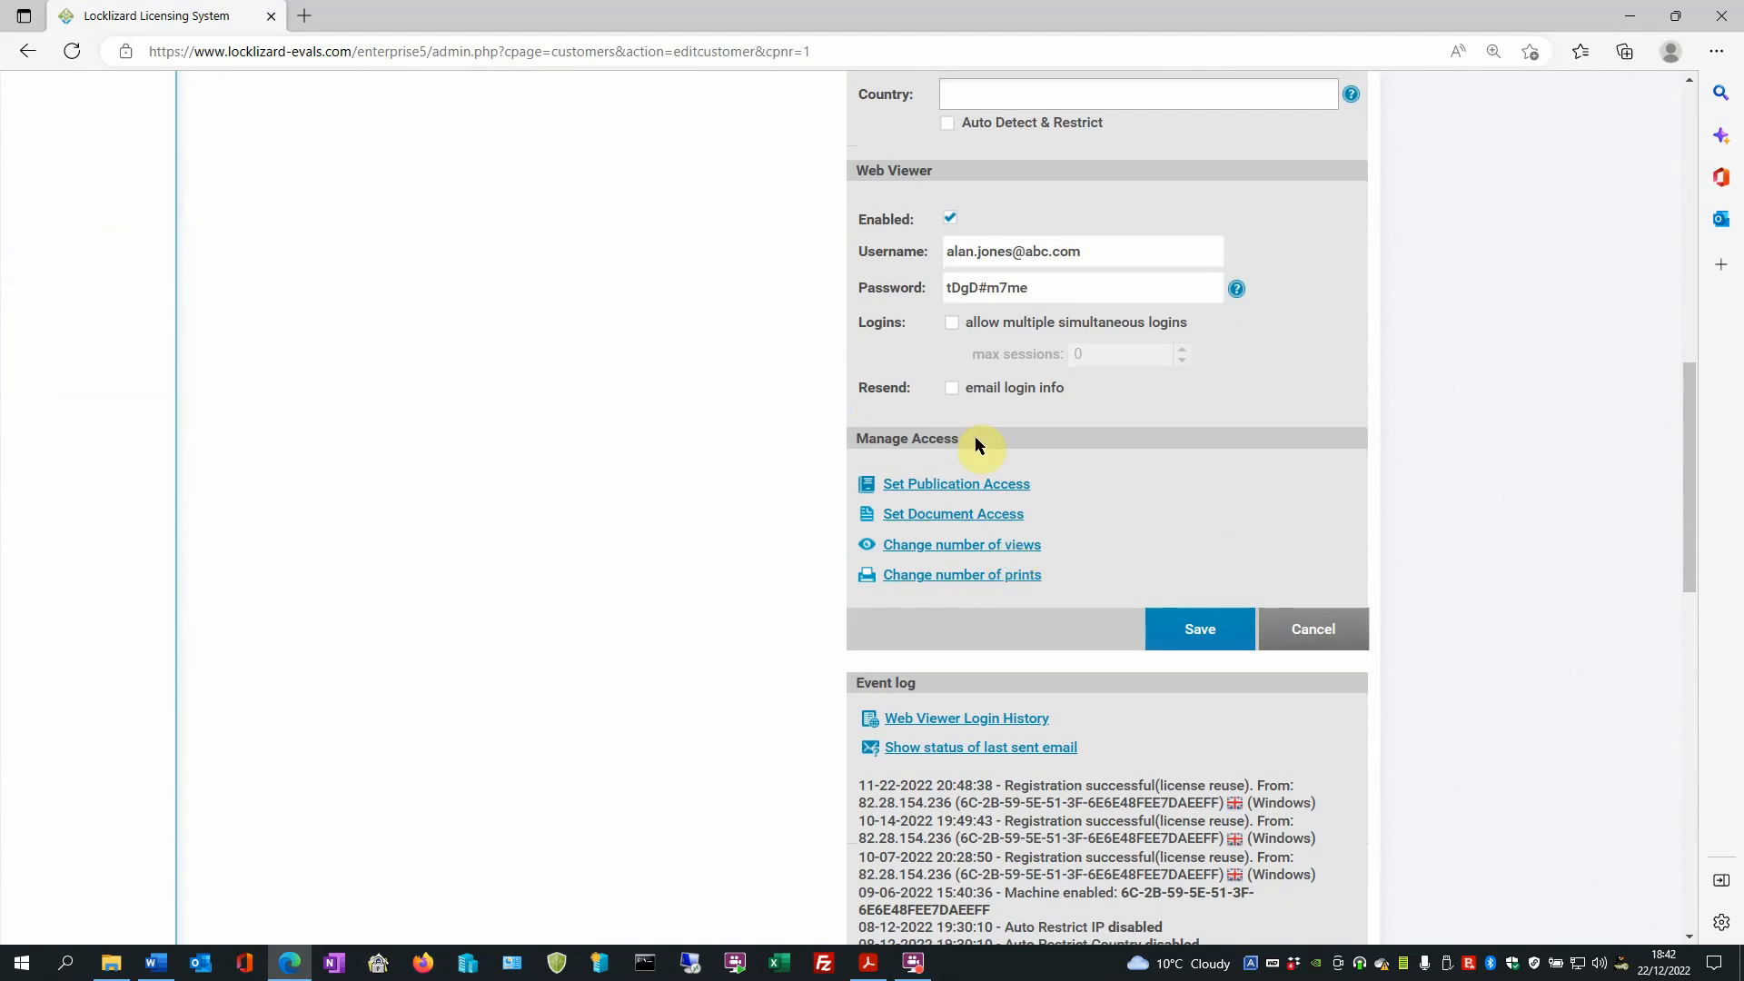
{"action": "left_click", "coordinate": [940, 518]}
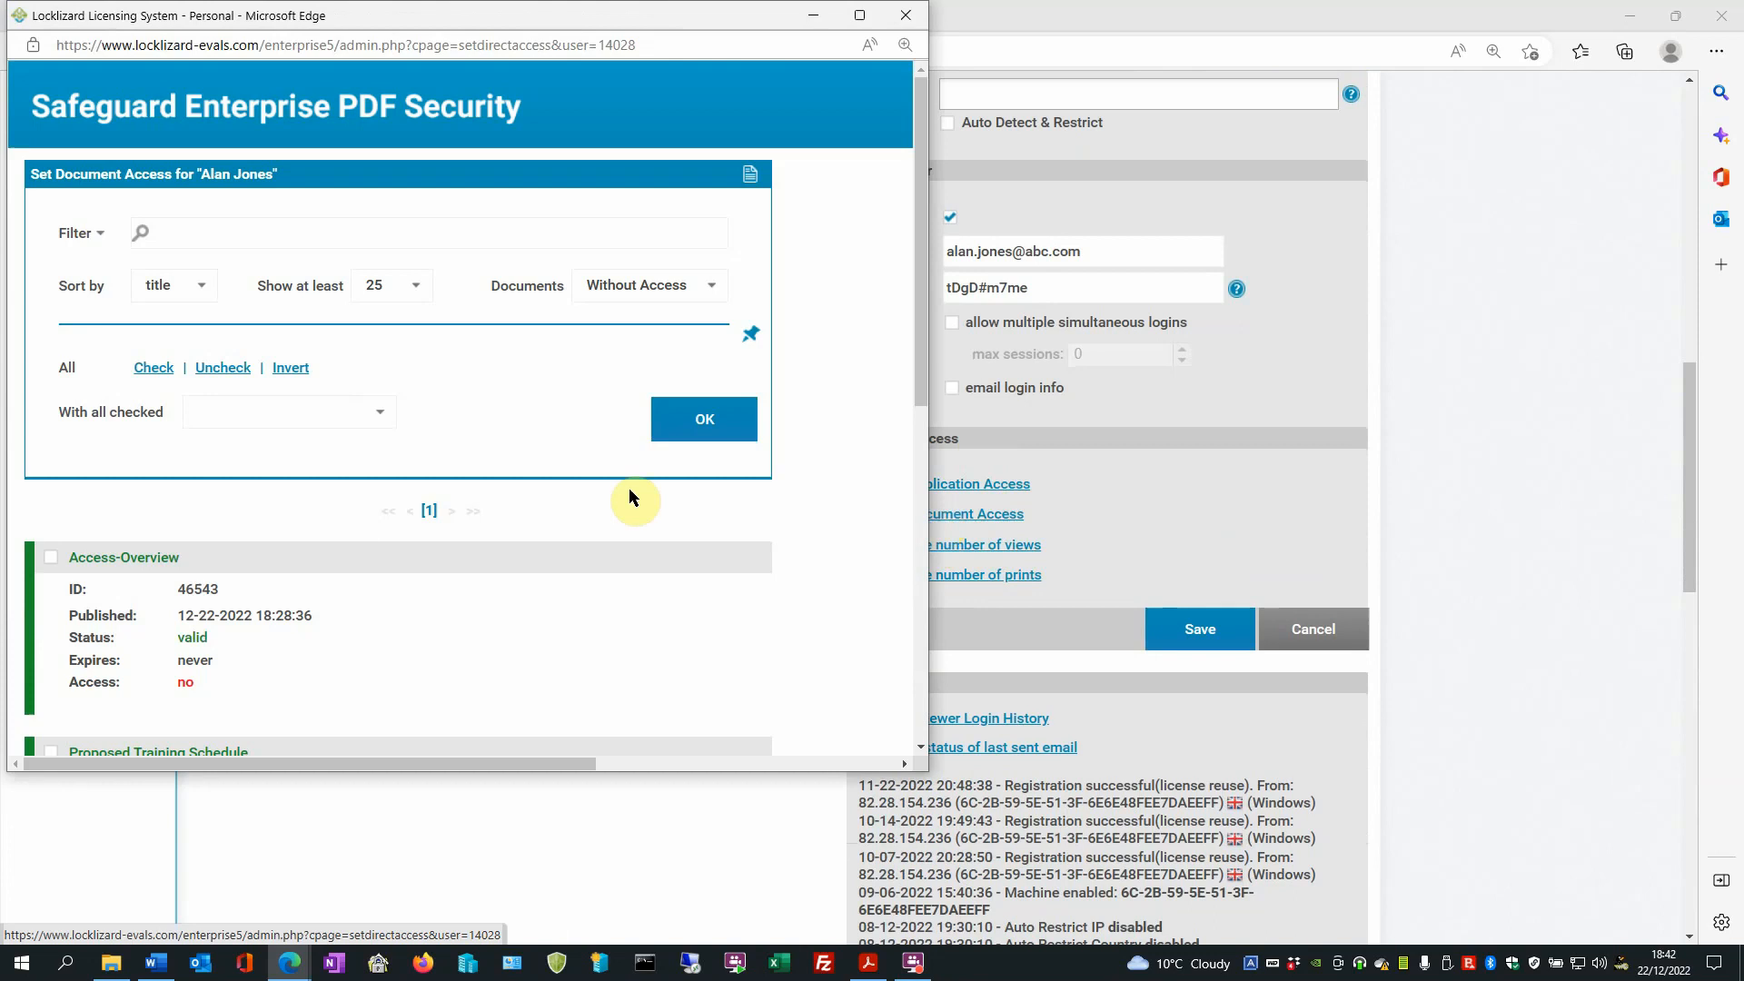
{"action": "scroll", "coordinate": [799, 404], "scroll_direction": "down", "scroll_amount": 6}
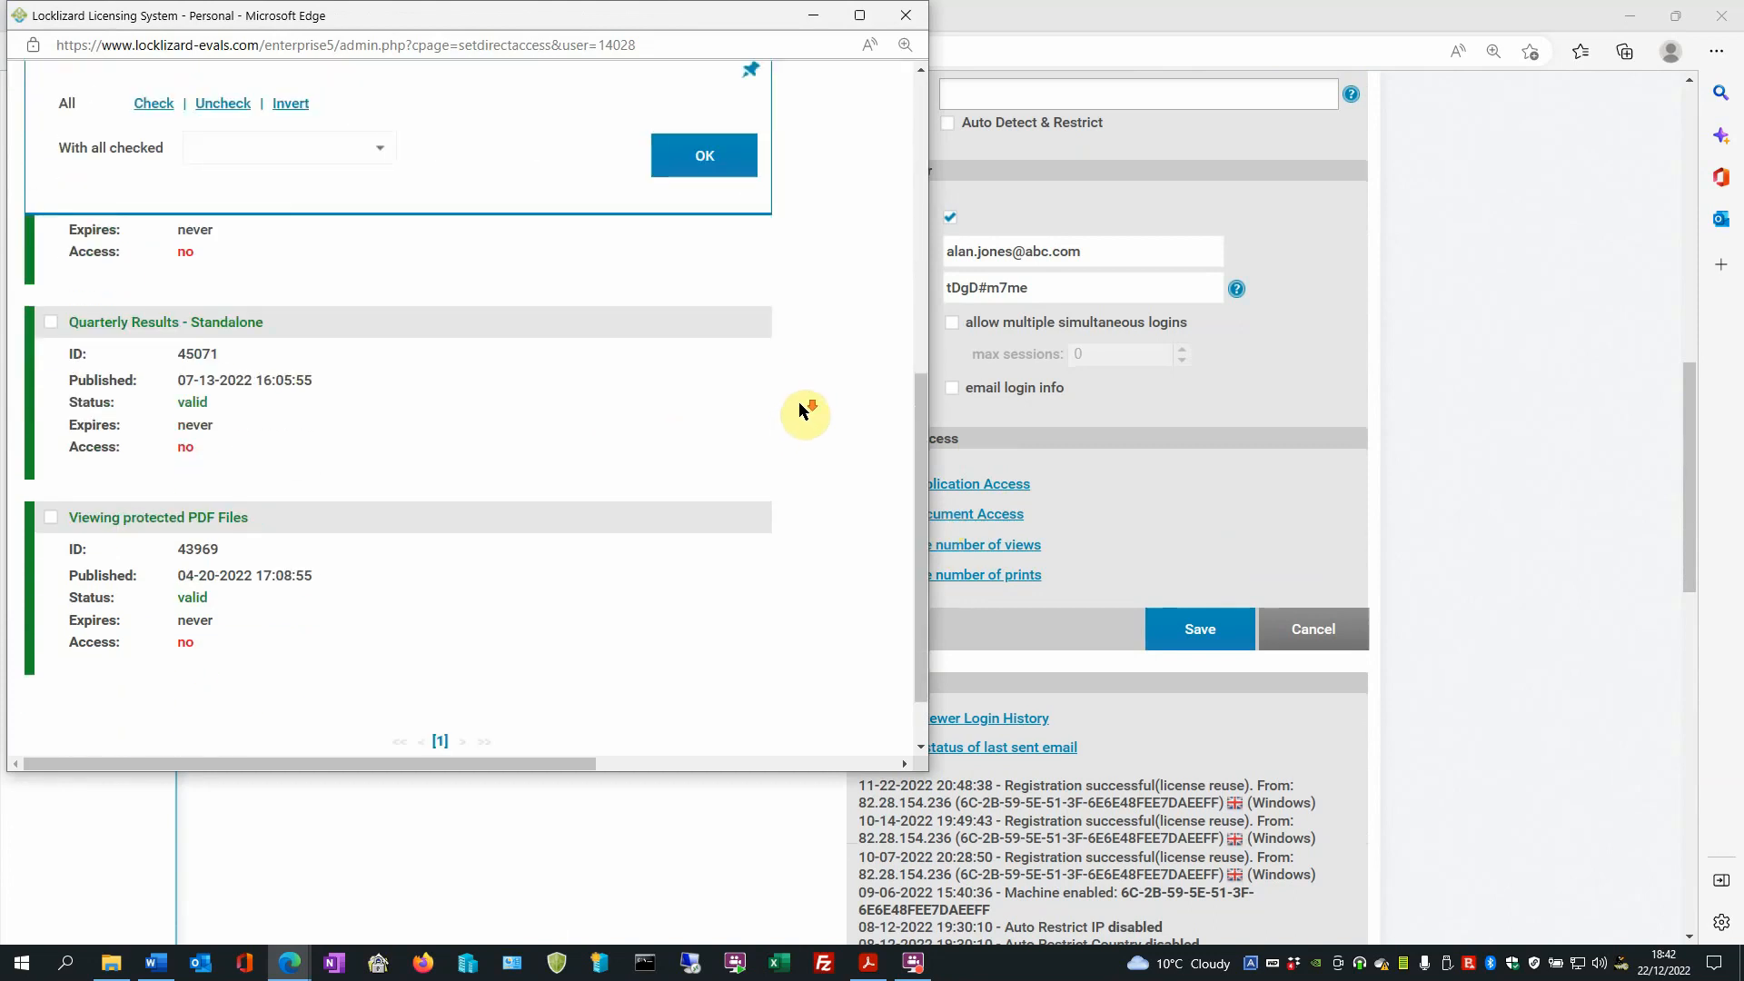
{"action": "scroll", "coordinate": [799, 404], "scroll_direction": "down", "scroll_amount": 1}
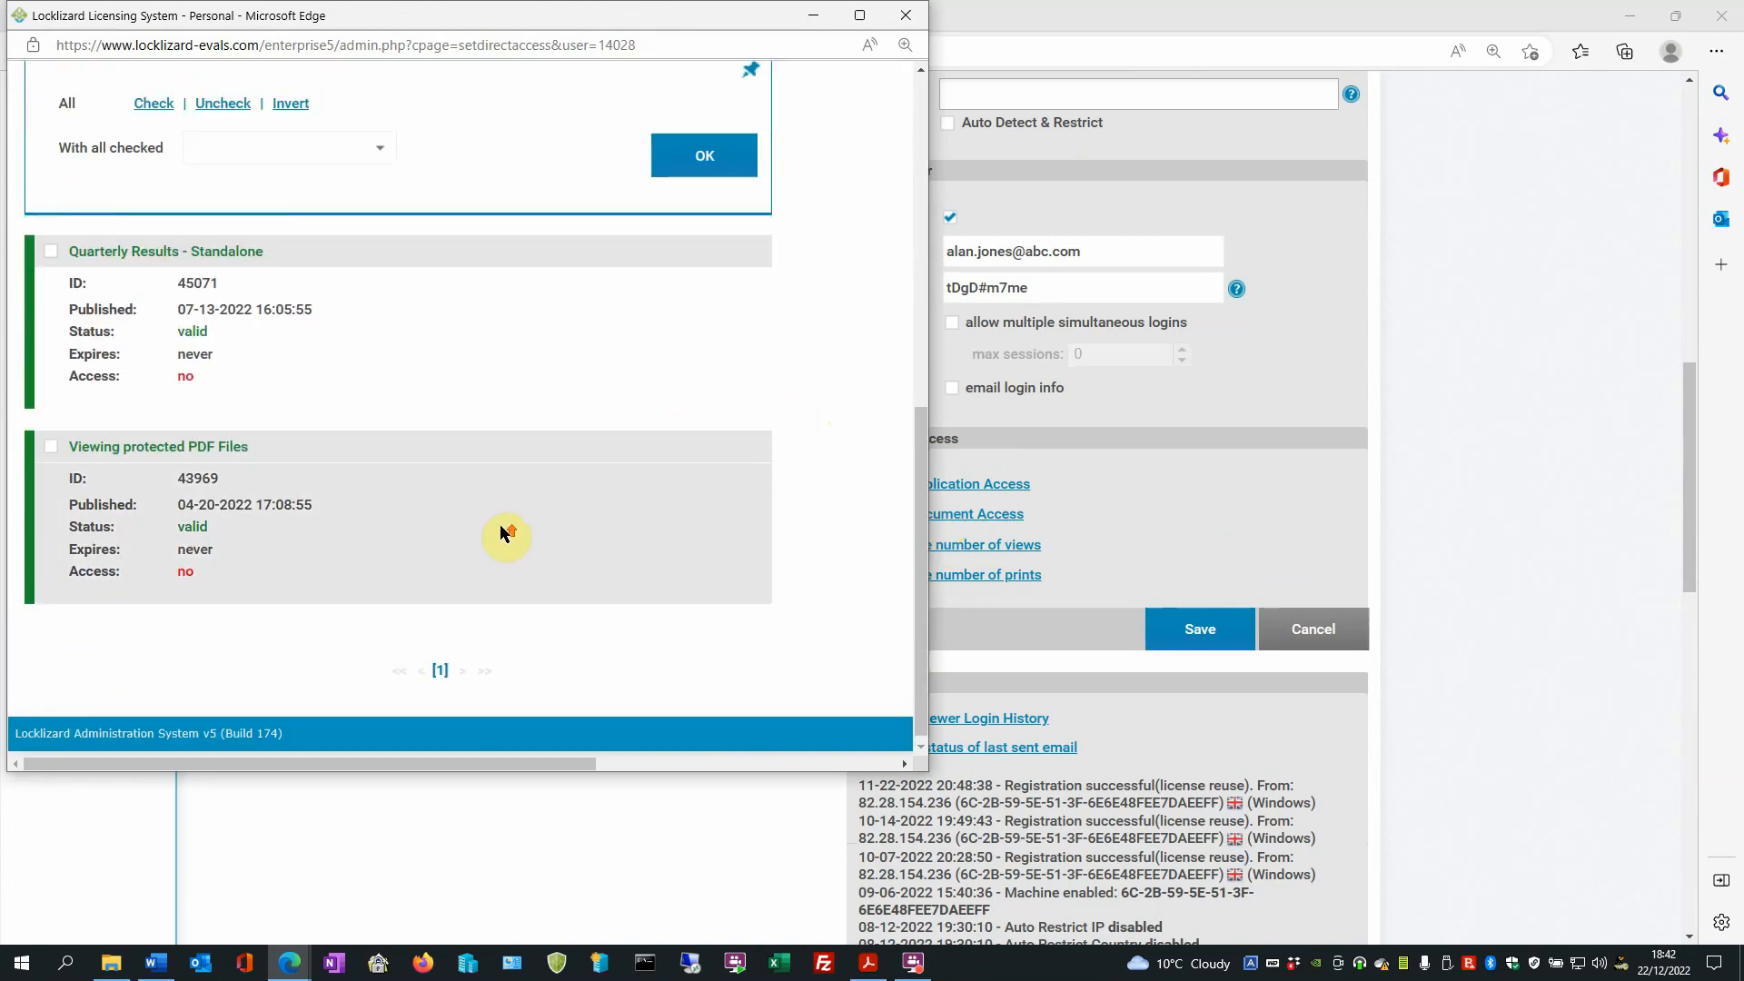
{"action": "scroll", "coordinate": [501, 531], "scroll_direction": "up", "scroll_amount": 5}
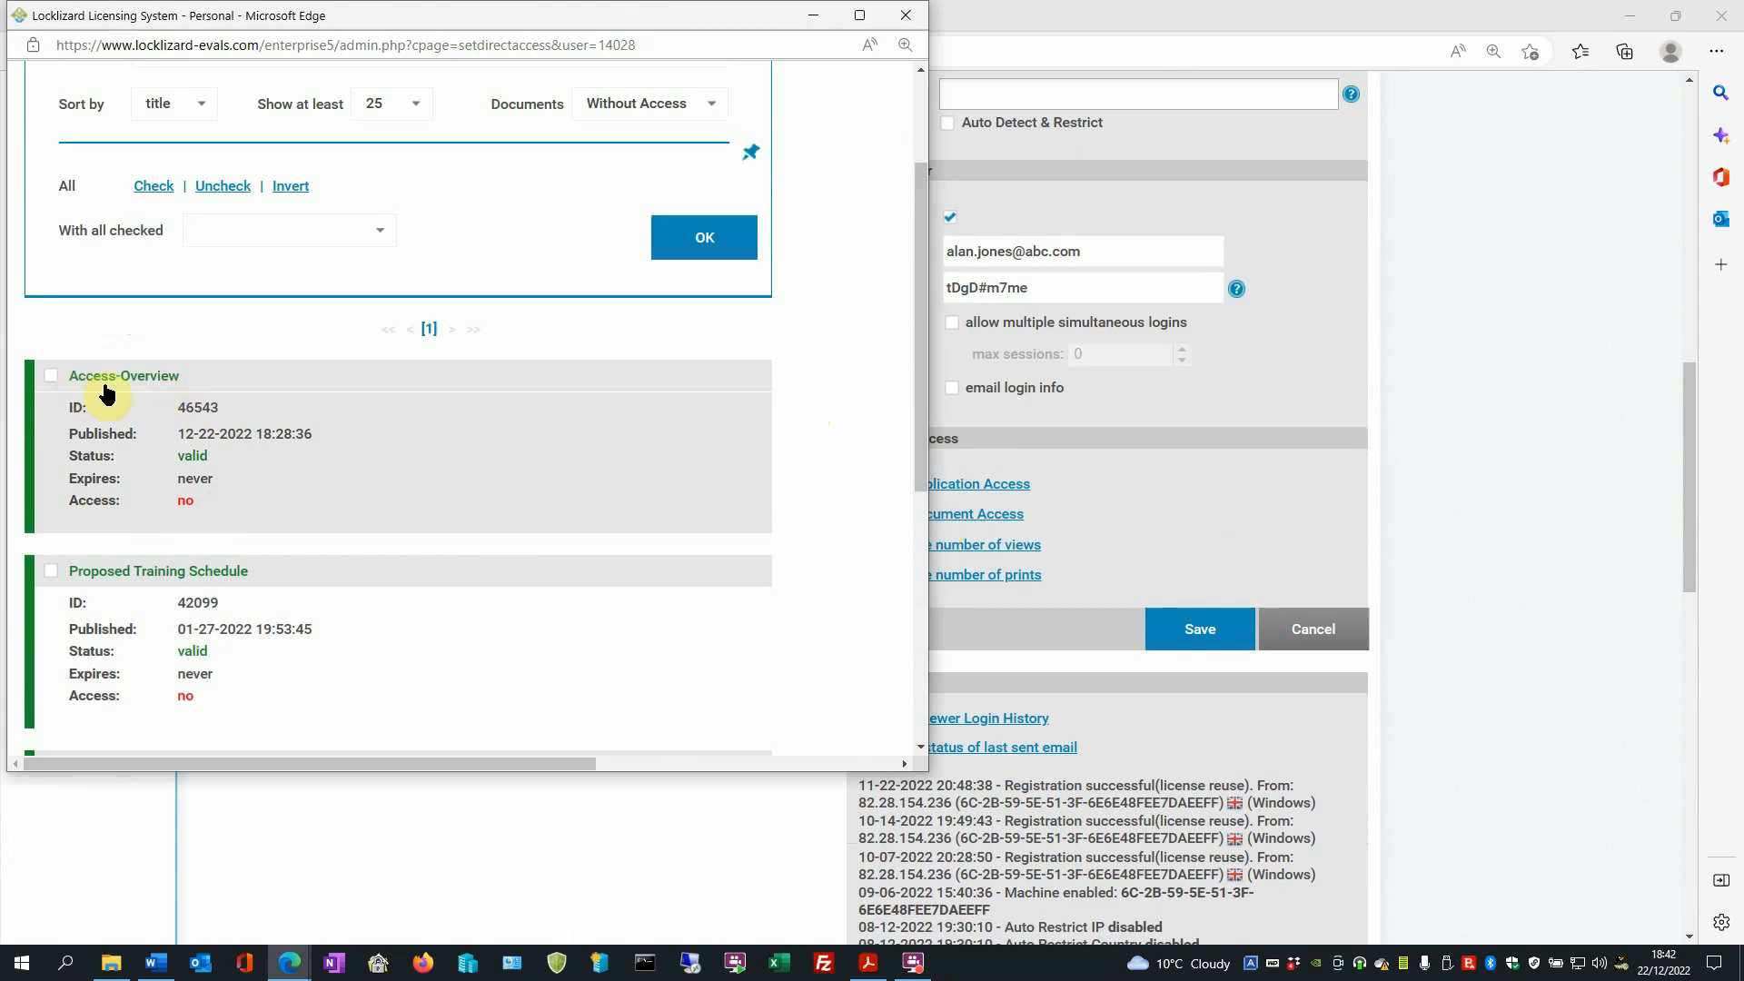
{"action": "left_click", "coordinate": [51, 376]}
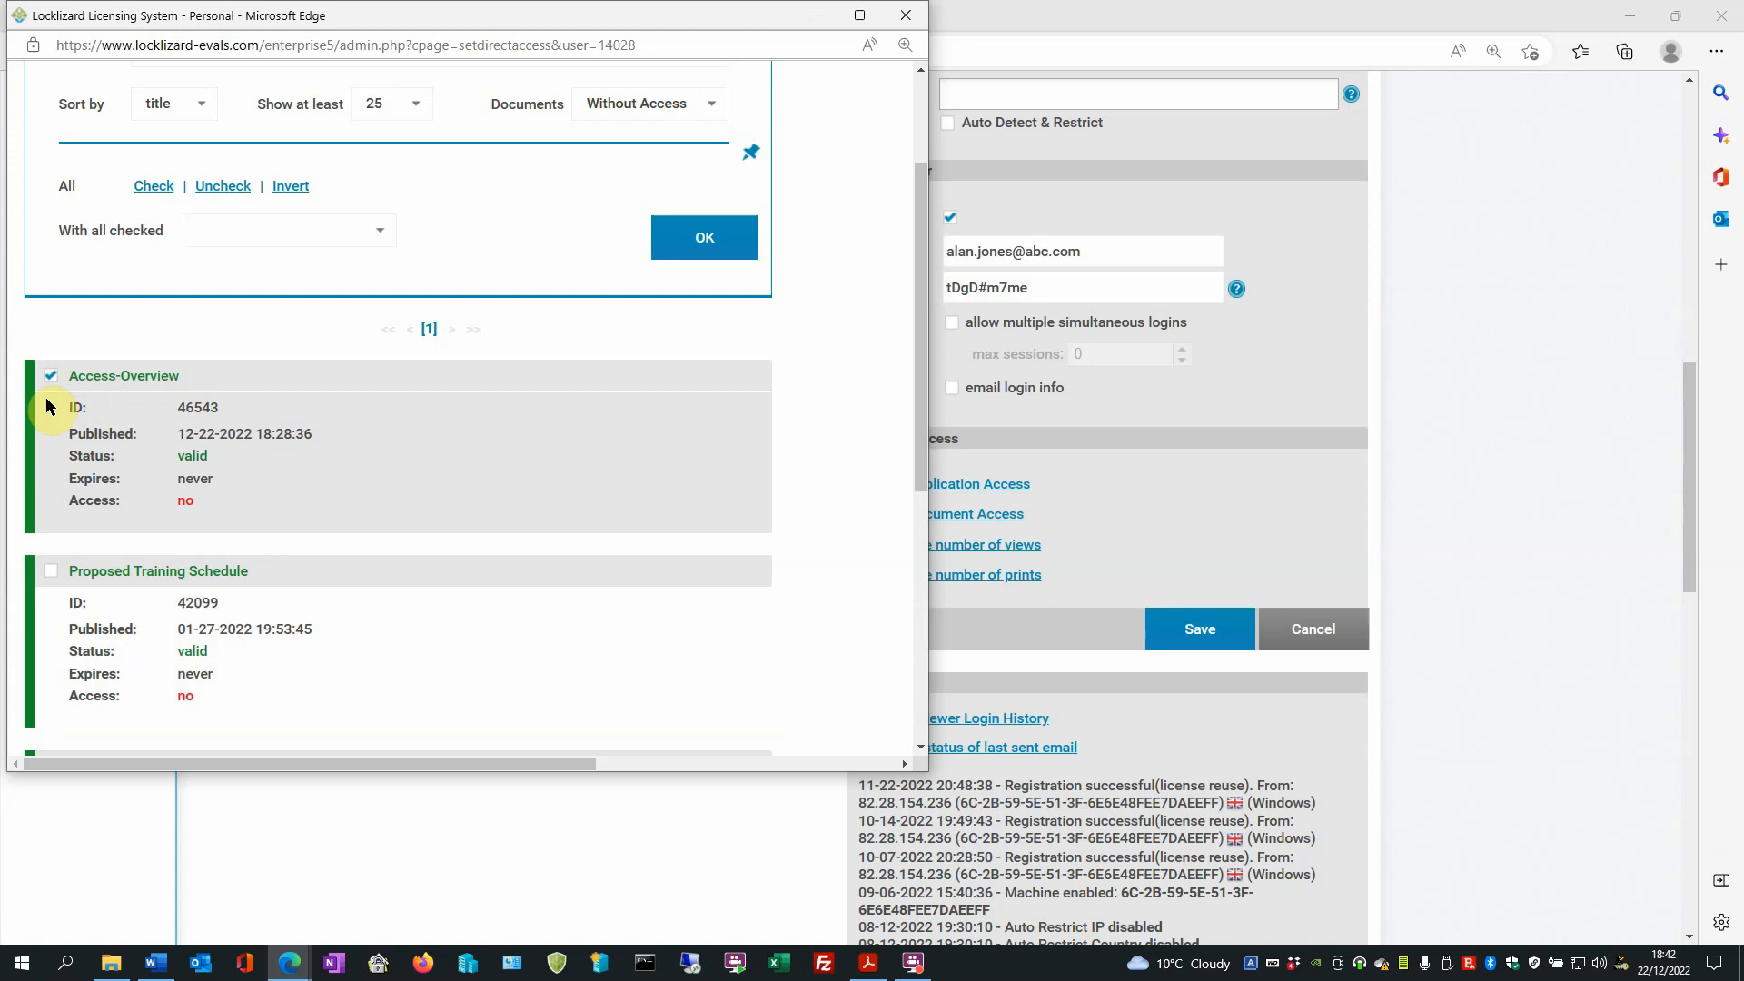
{"action": "left_click", "coordinate": [51, 570]}
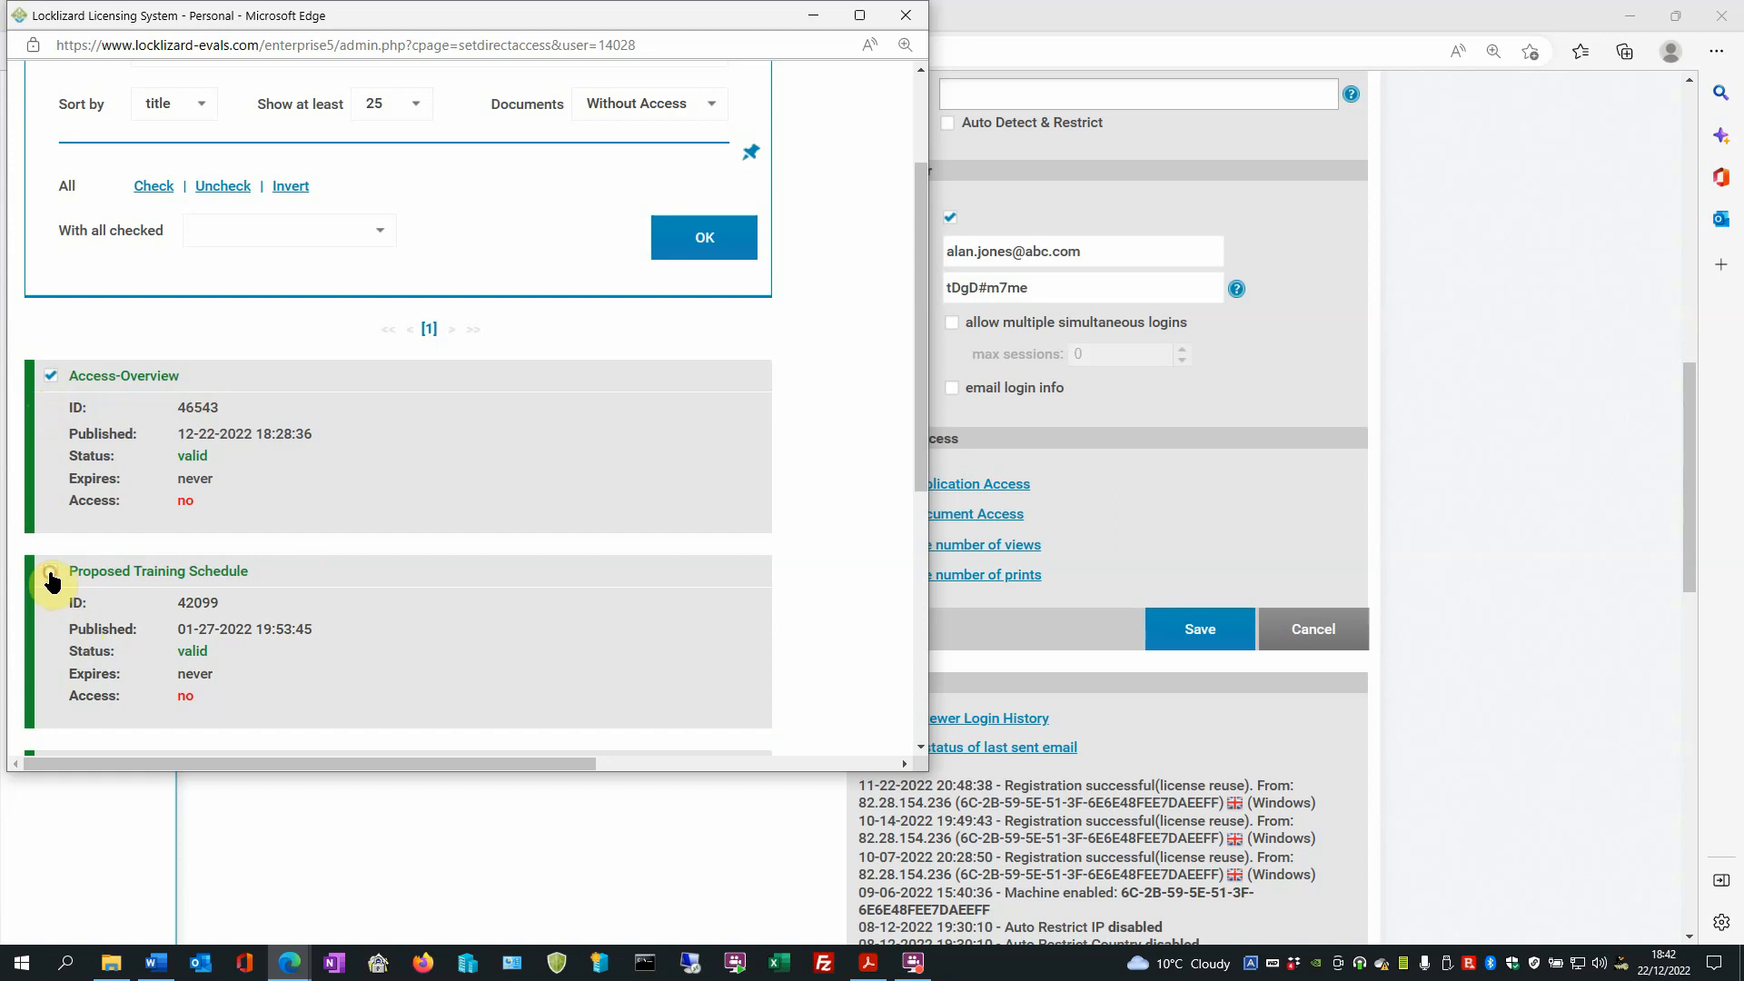
{"action": "left_click", "coordinate": [51, 571]}
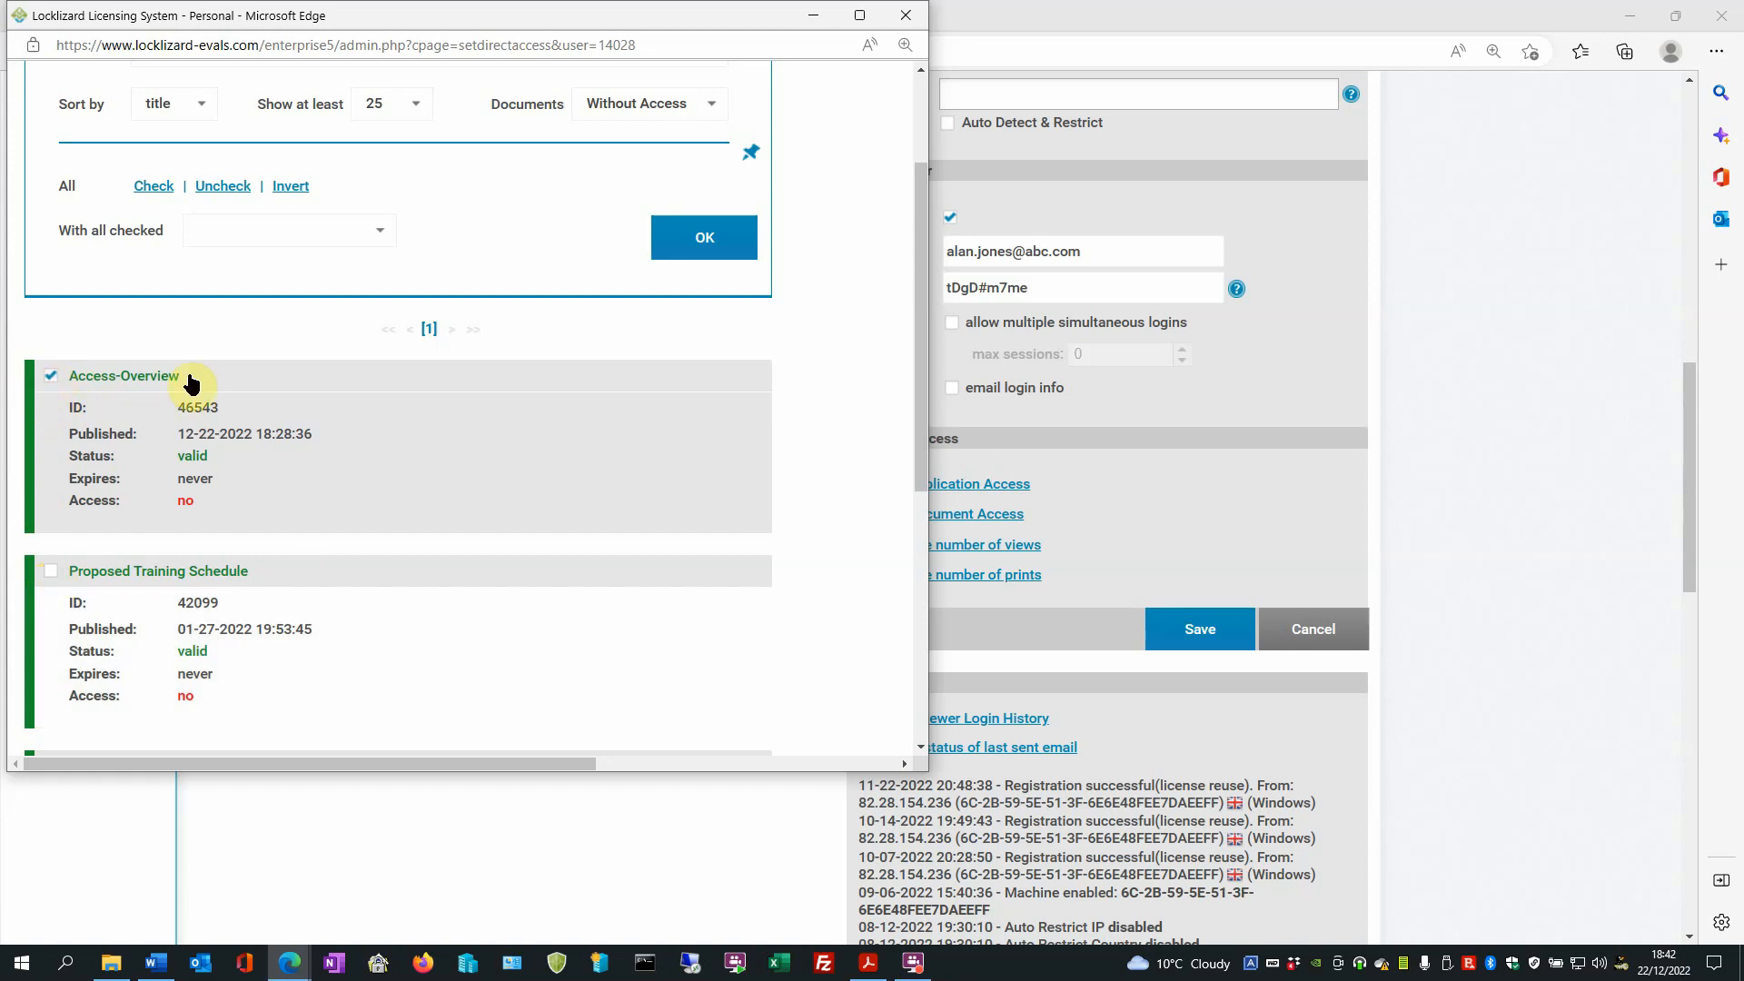
- Grant limited access to the selected document from 12-22-2022 until 12-30-2022
{"action": "left_click", "coordinate": [378, 232]}
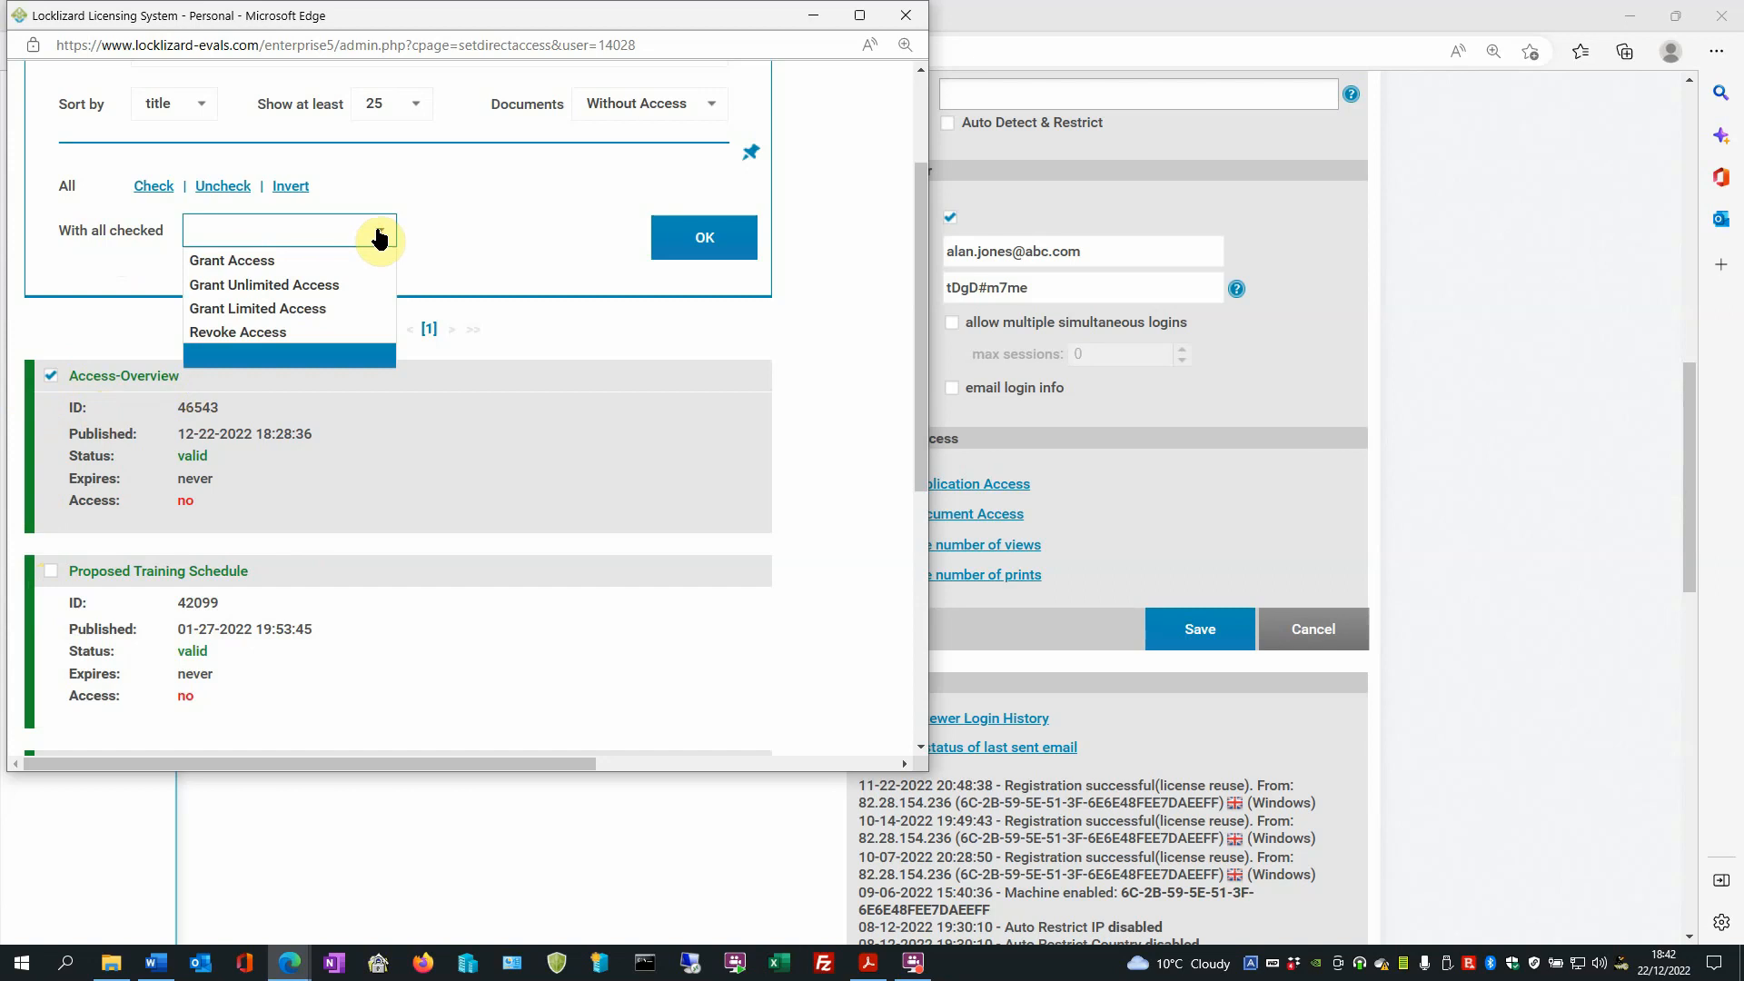
{"action": "left_click", "coordinate": [364, 311]}
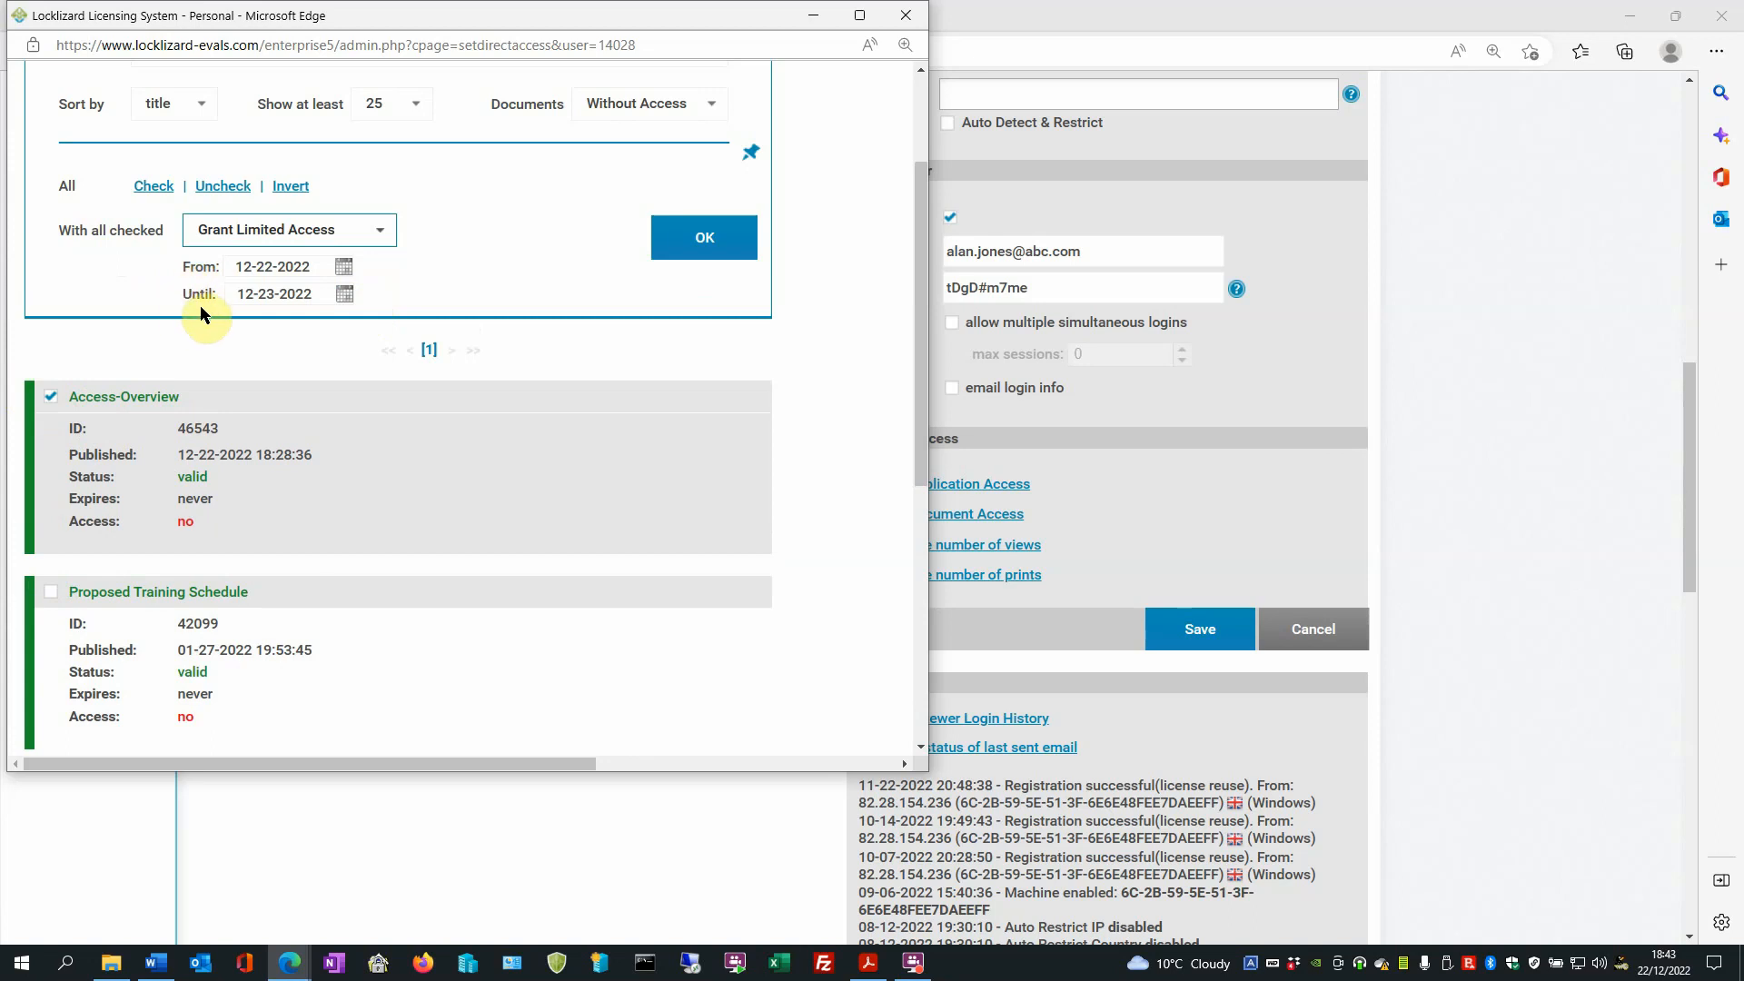
{"action": "left_click", "coordinate": [343, 267]}
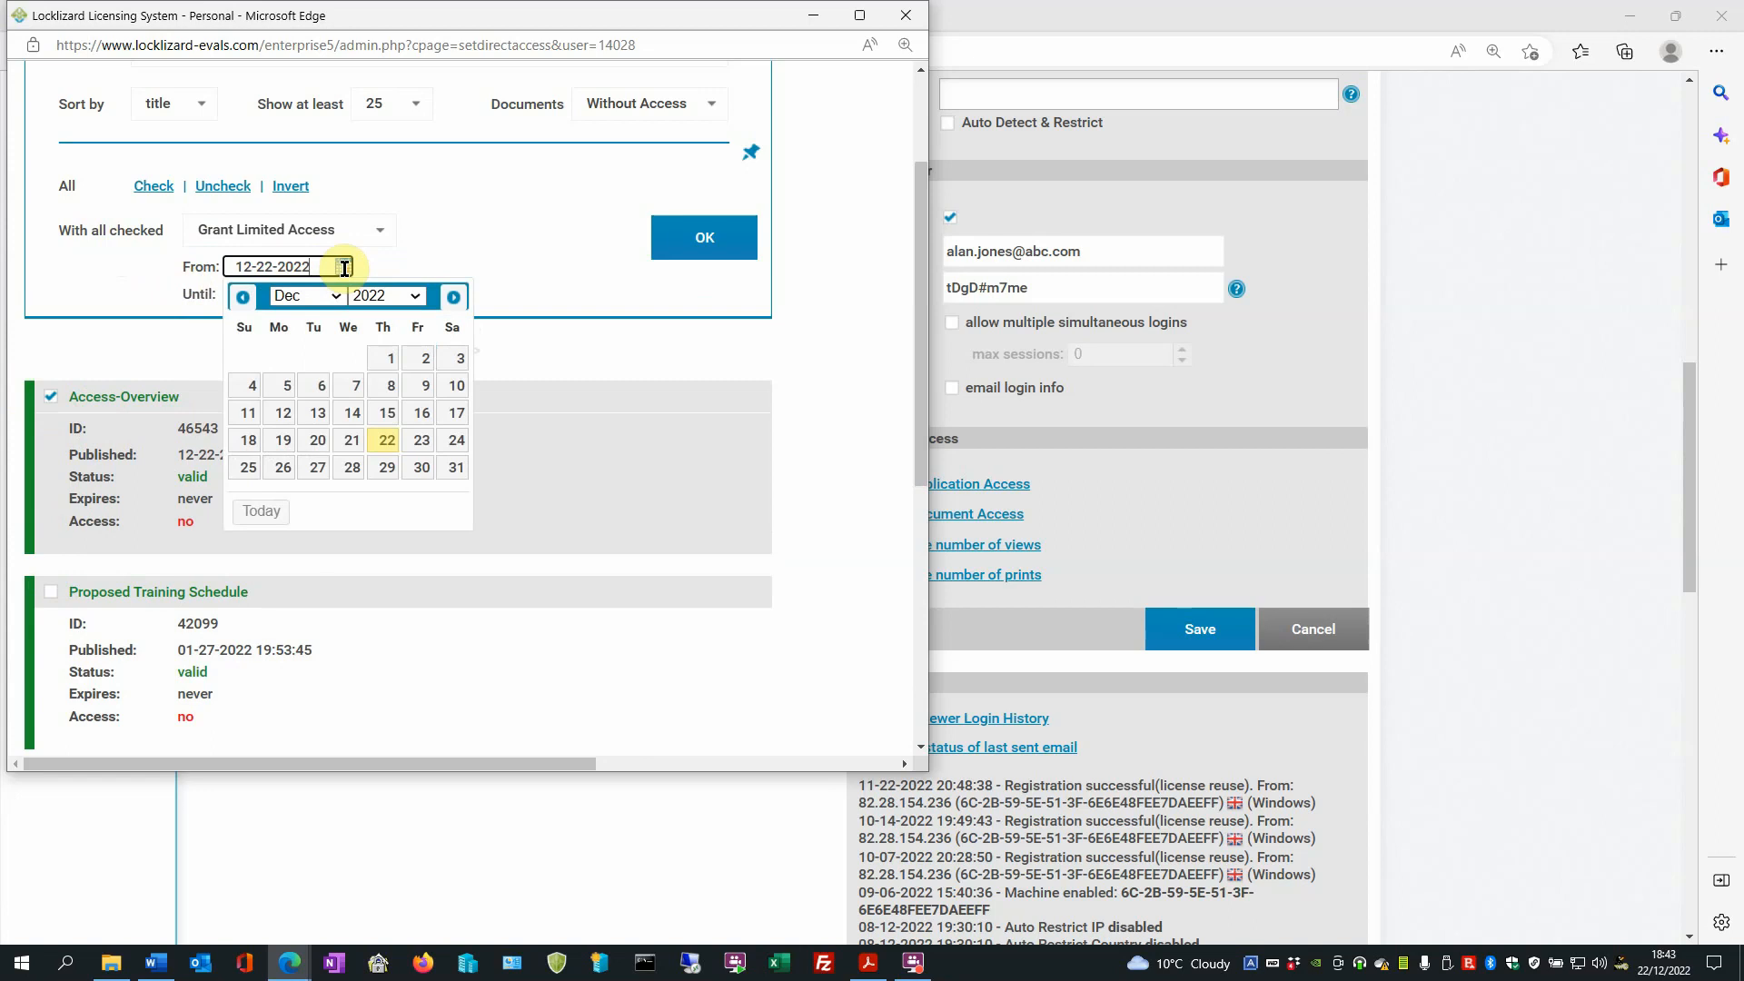
{"action": "left_click", "coordinate": [381, 268]}
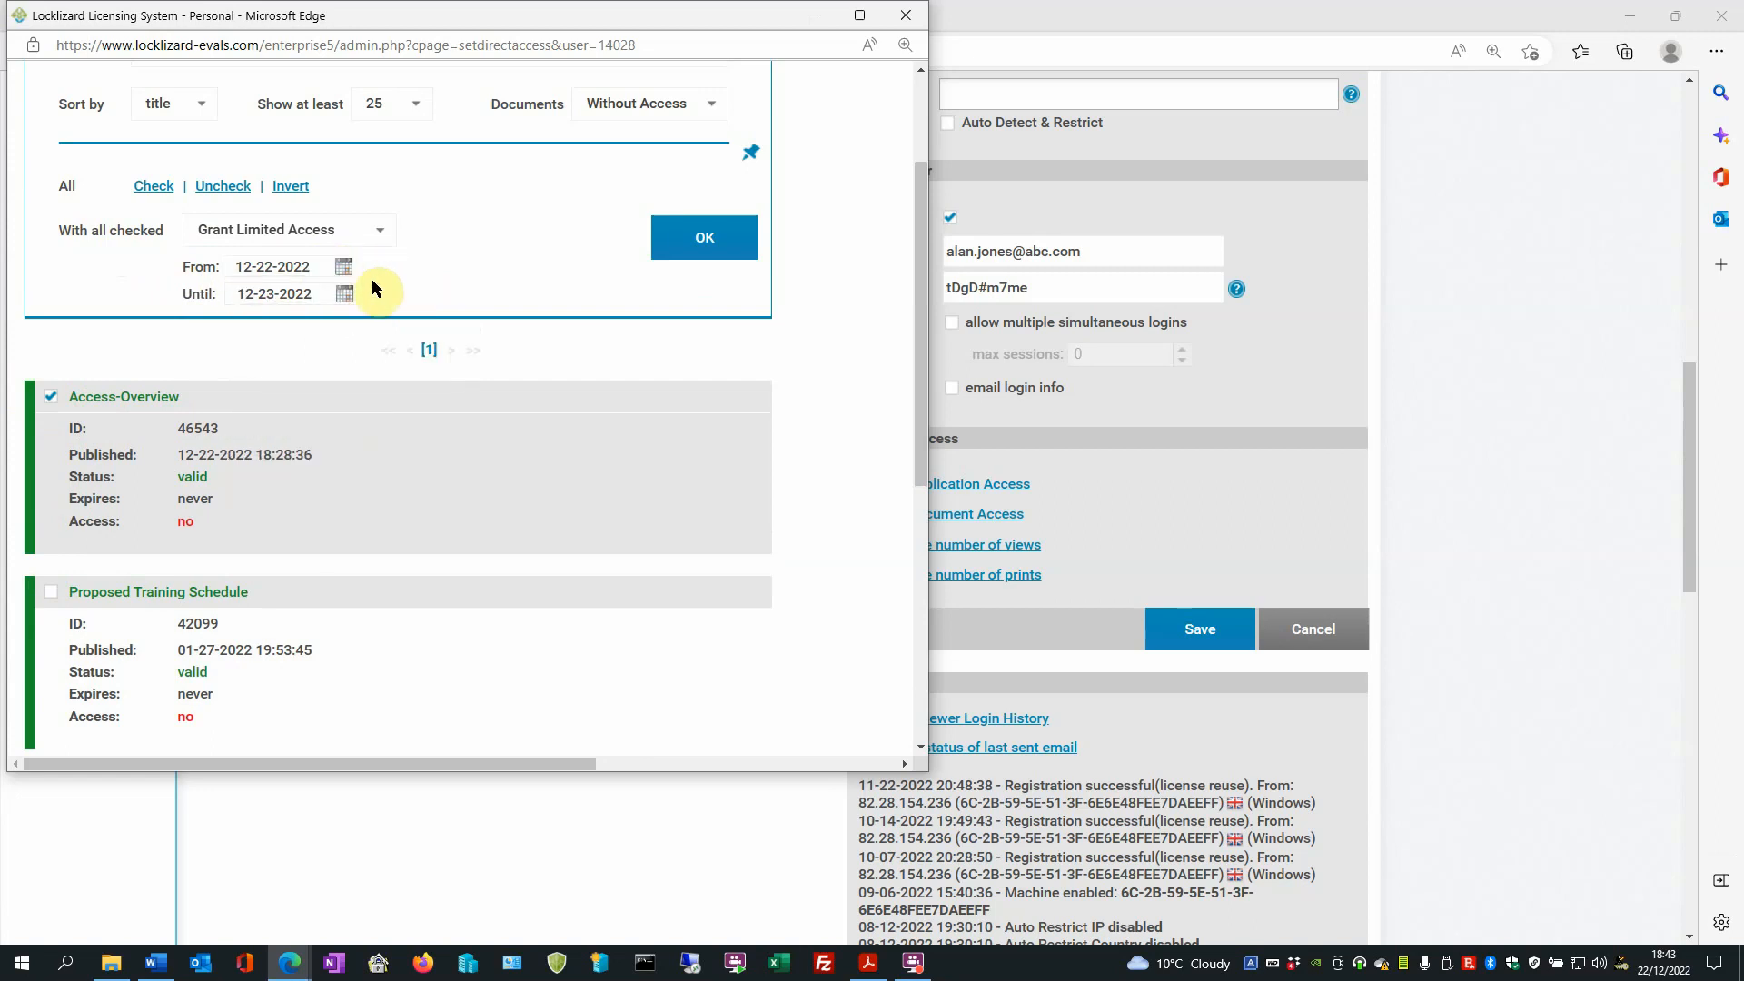
{"action": "left_click", "coordinate": [350, 292]}
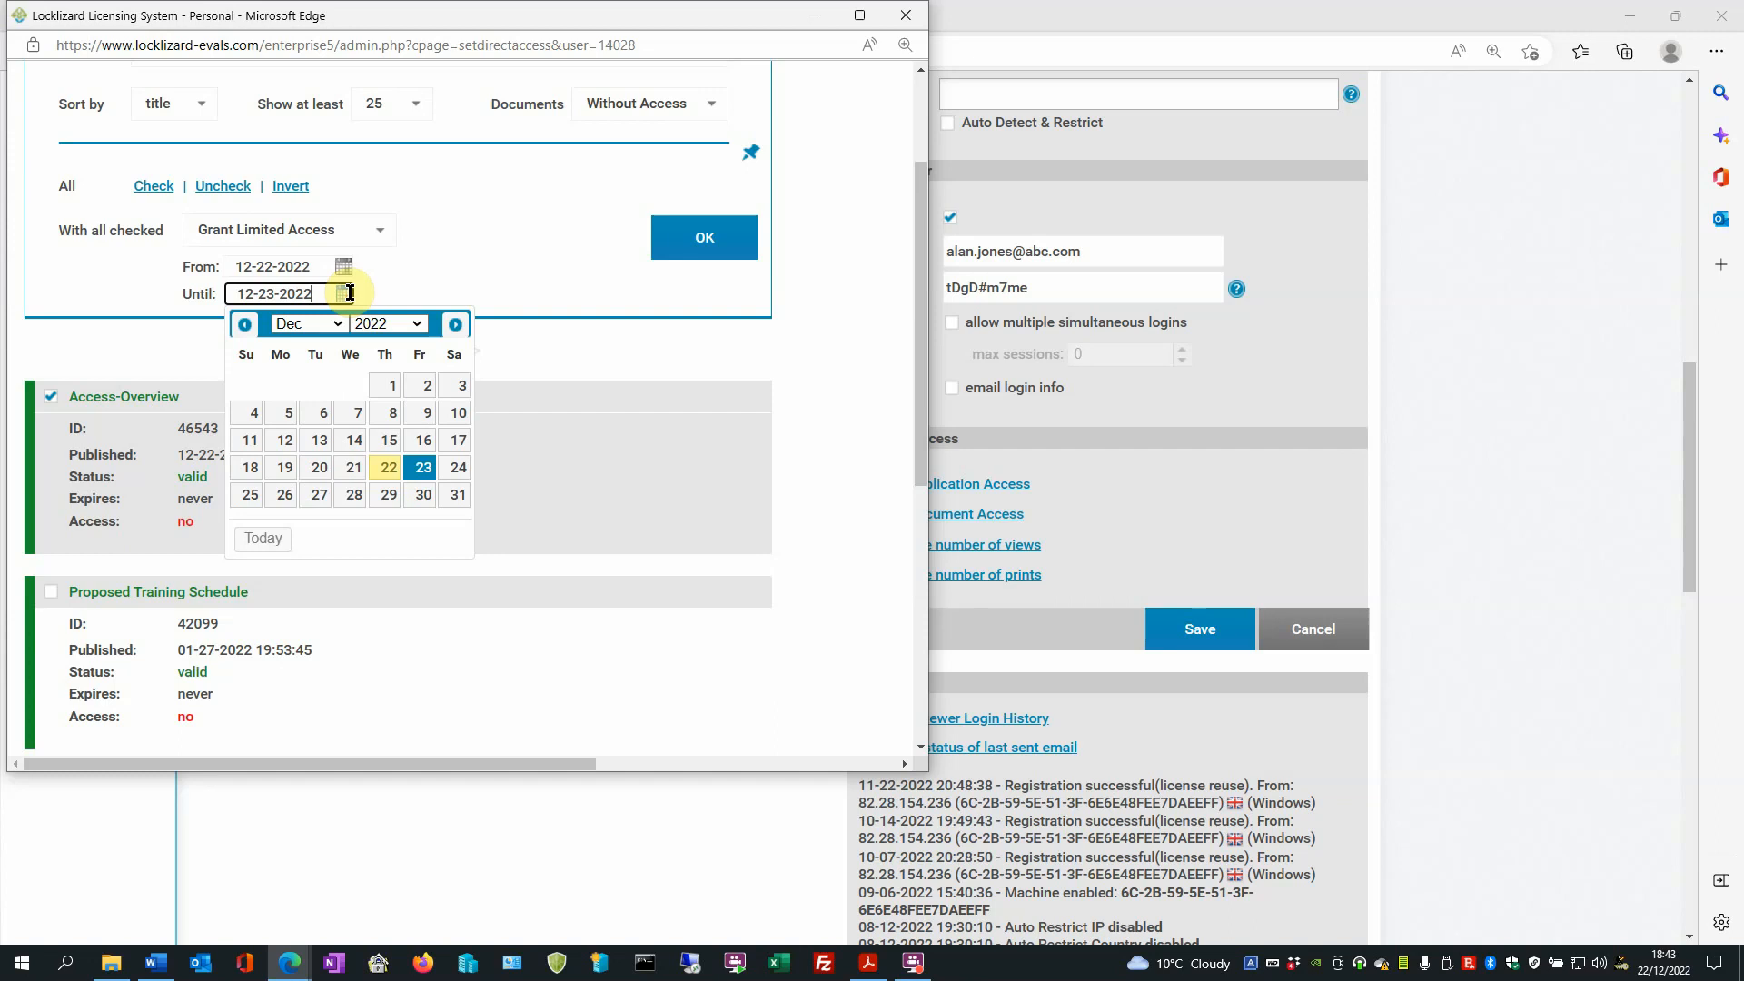
{"action": "left_click", "coordinate": [420, 495]}
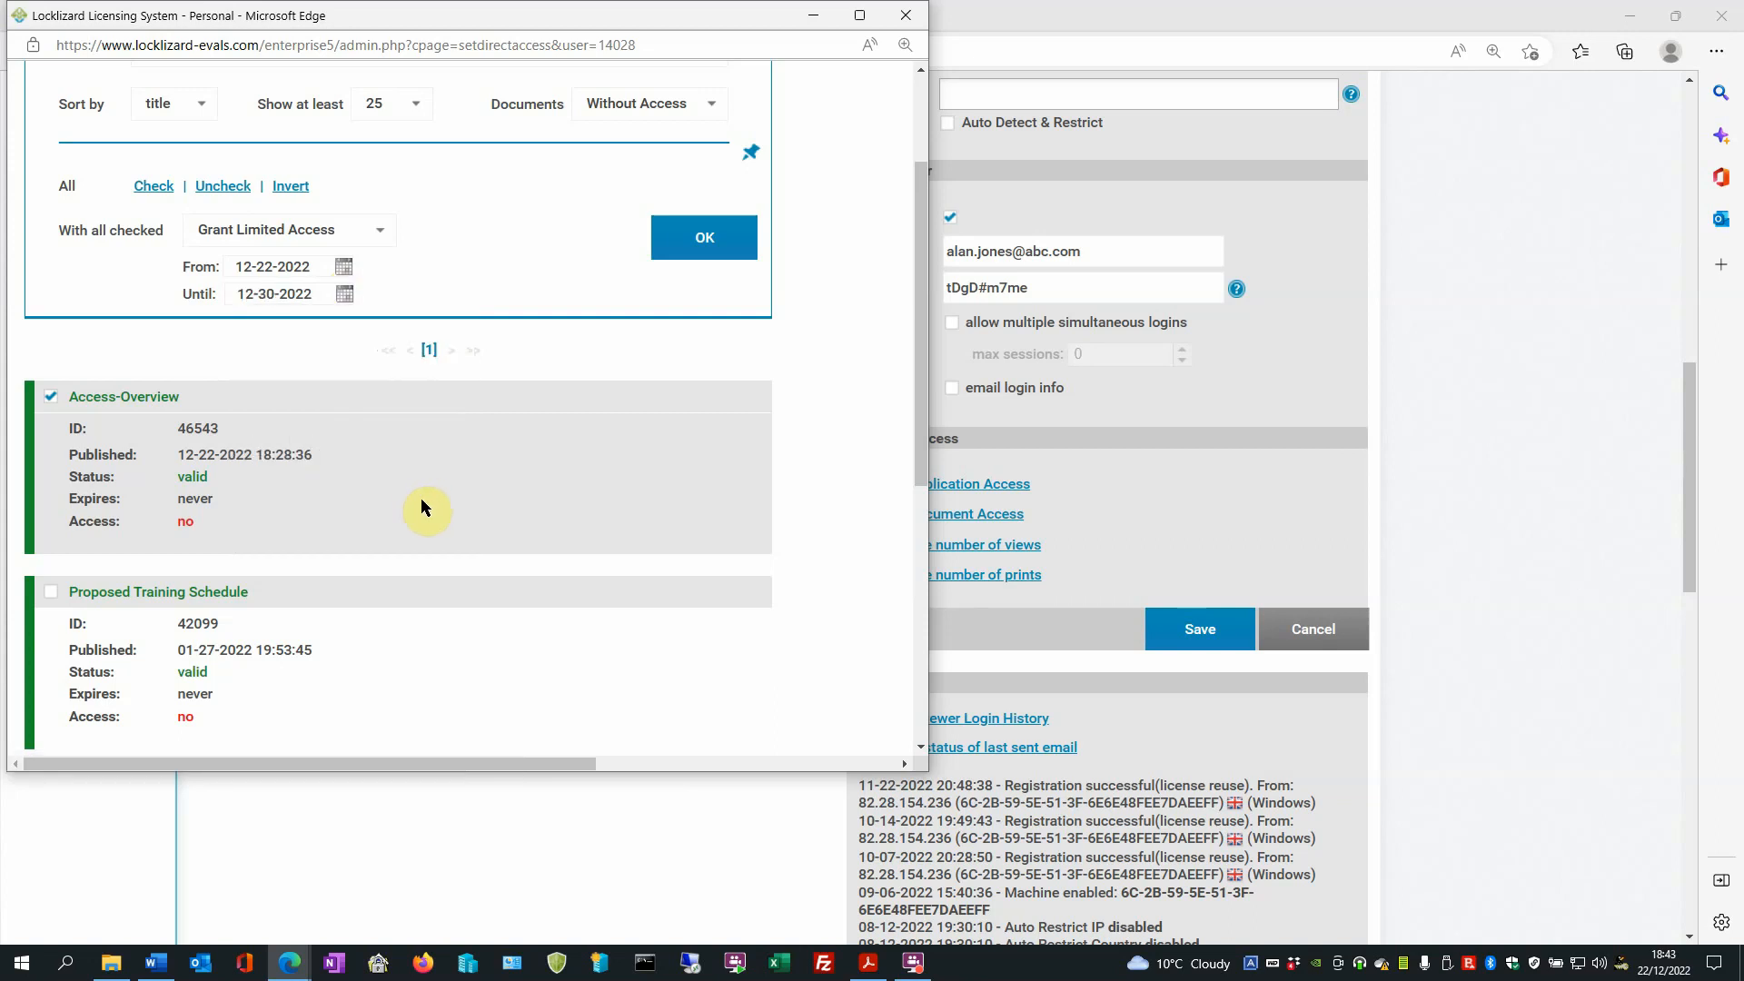
{"action": "left_click", "coordinate": [243, 292]}
{"action": "left_click", "coordinate": [704, 238]}
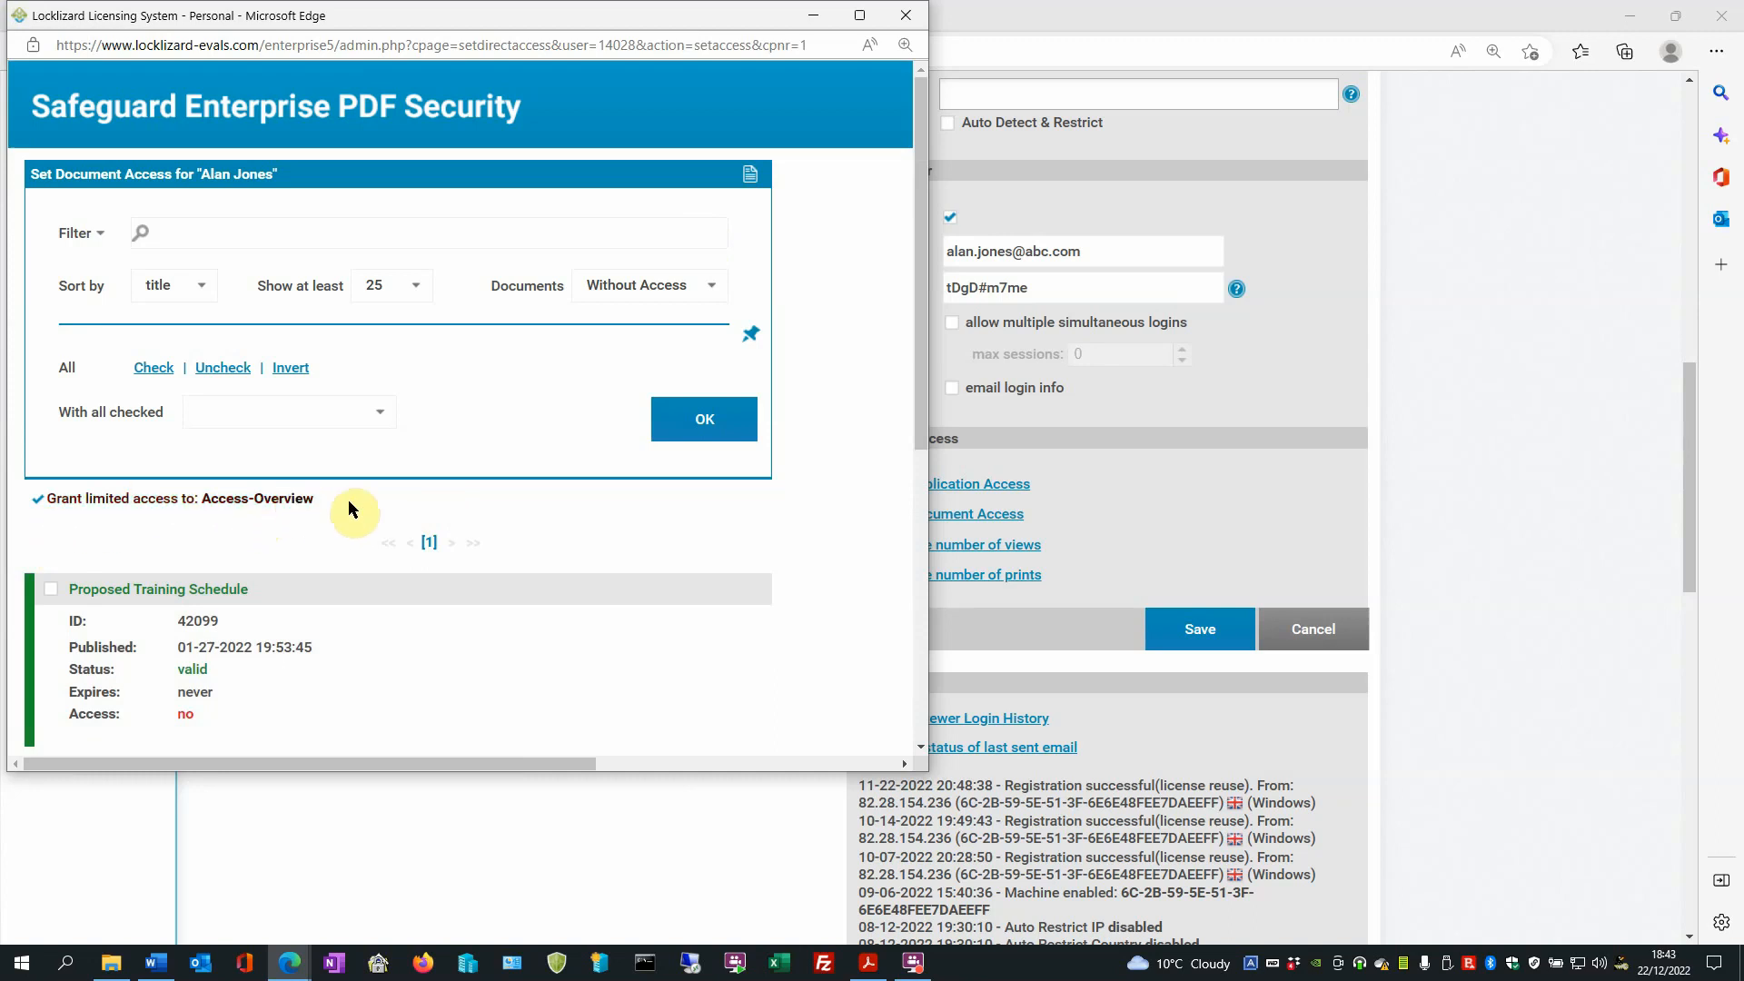
- Review the list of documents without access, then close the document access window
{"action": "scroll", "coordinate": [349, 501], "scroll_direction": "down", "scroll_amount": 3}
{"action": "scroll", "coordinate": [351, 506], "scroll_direction": "down", "scroll_amount": 3}
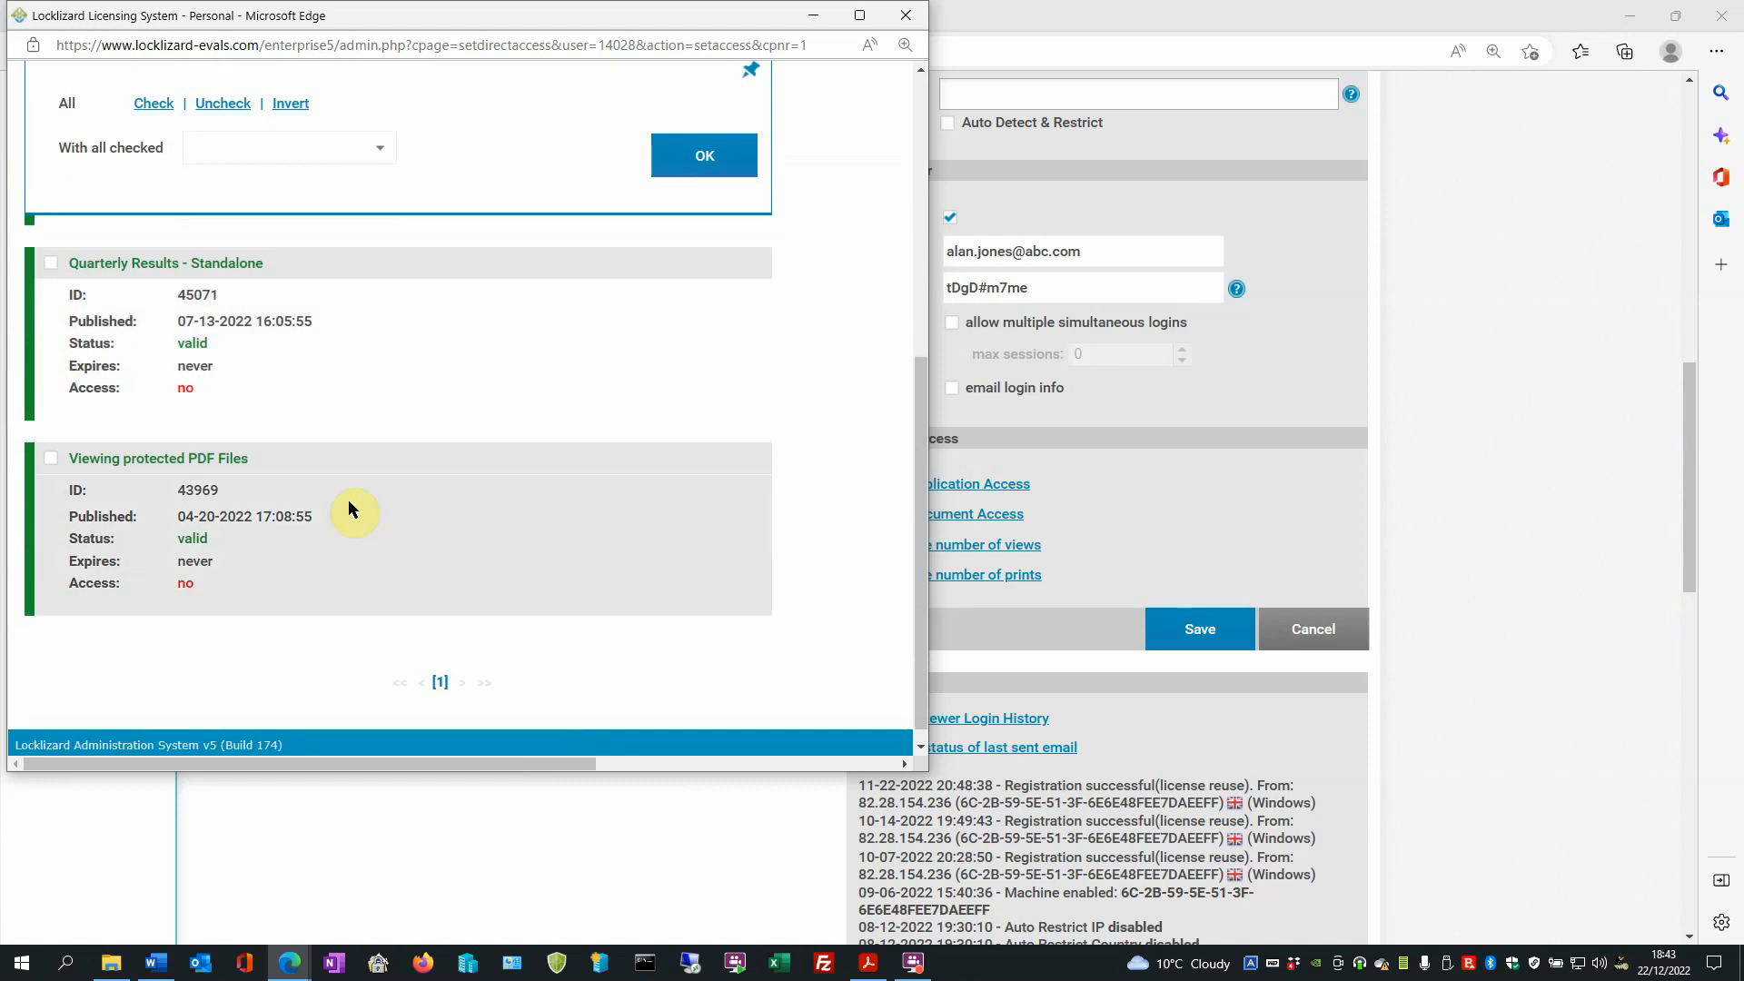
{"action": "scroll", "coordinate": [441, 536], "scroll_direction": "up", "scroll_amount": 5}
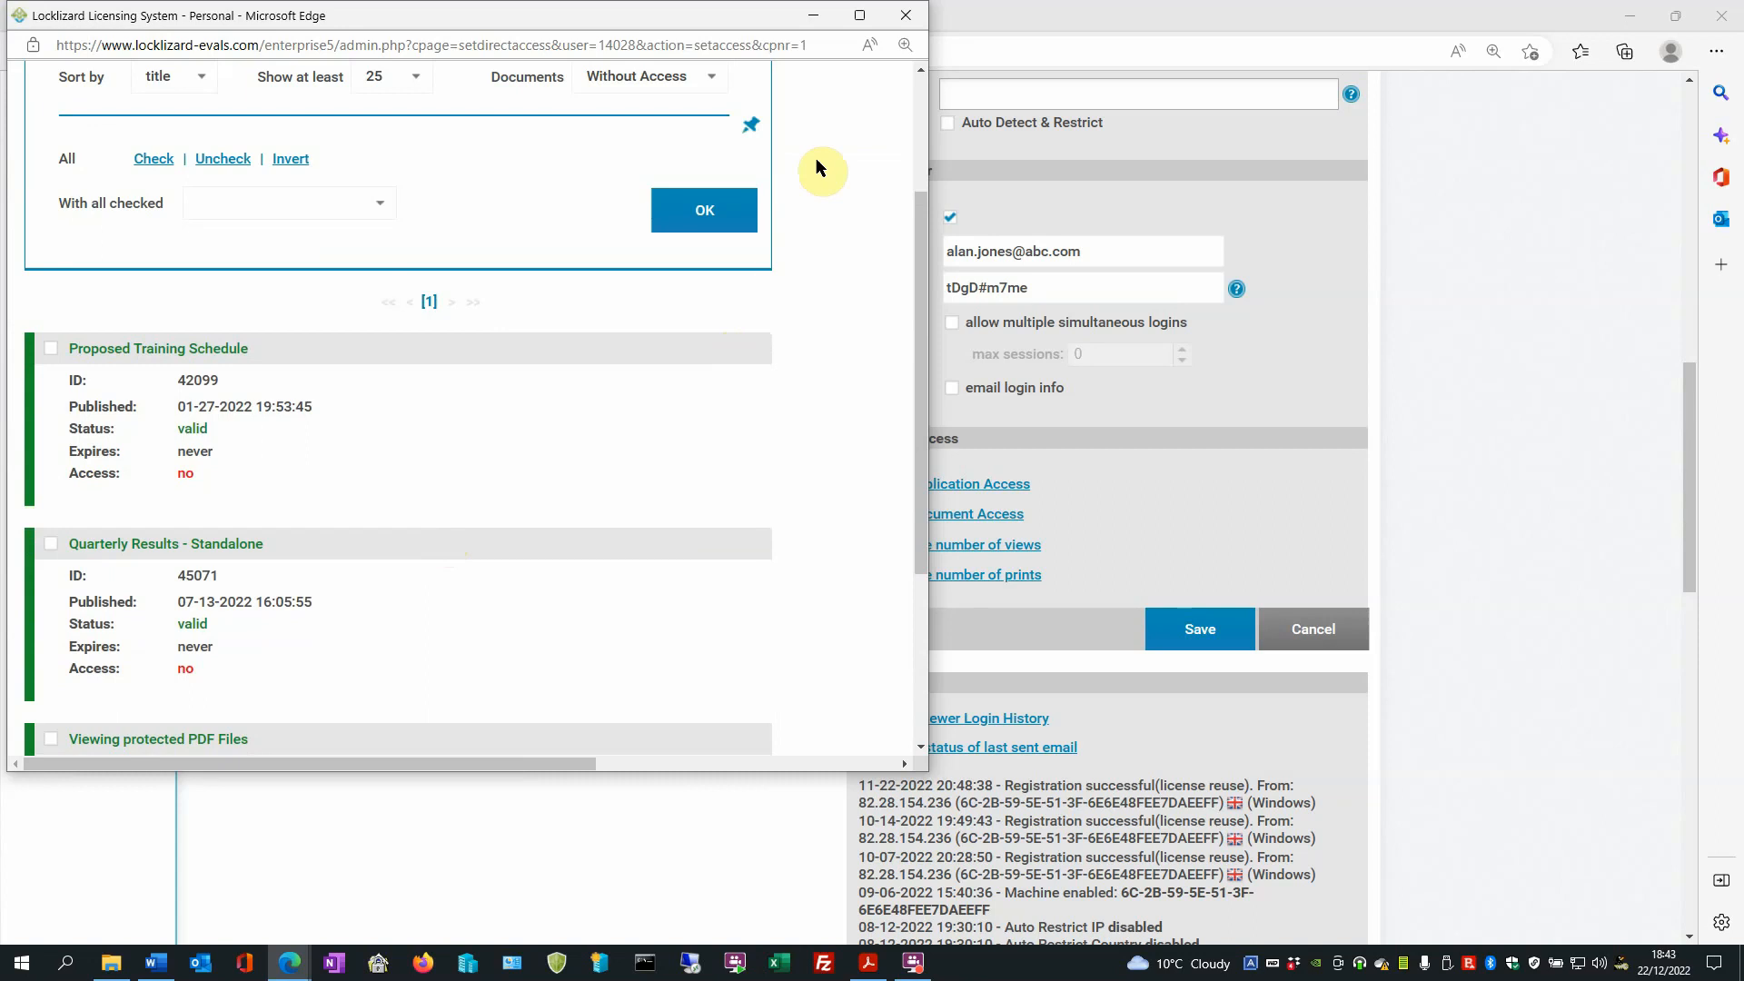
{"action": "left_click", "coordinate": [897, 16]}
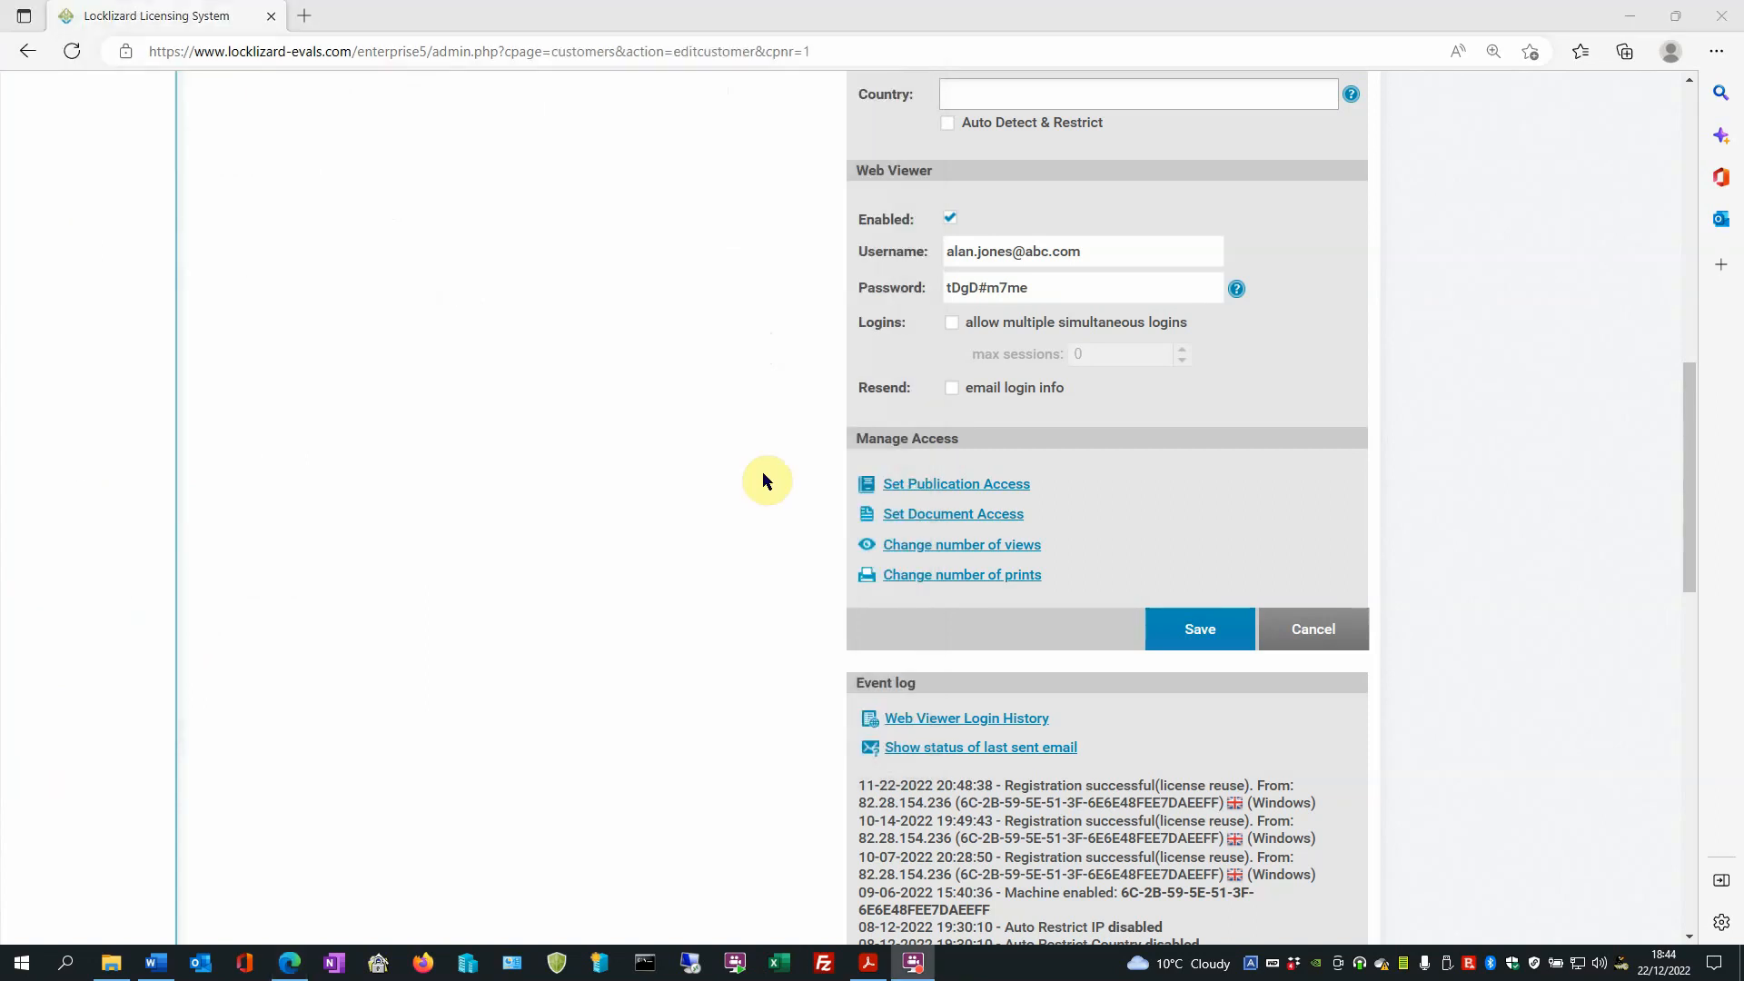
- Log out of the administration system and close the browser
{"action": "scroll", "coordinate": [763, 473], "scroll_direction": "up", "scroll_amount": 3}
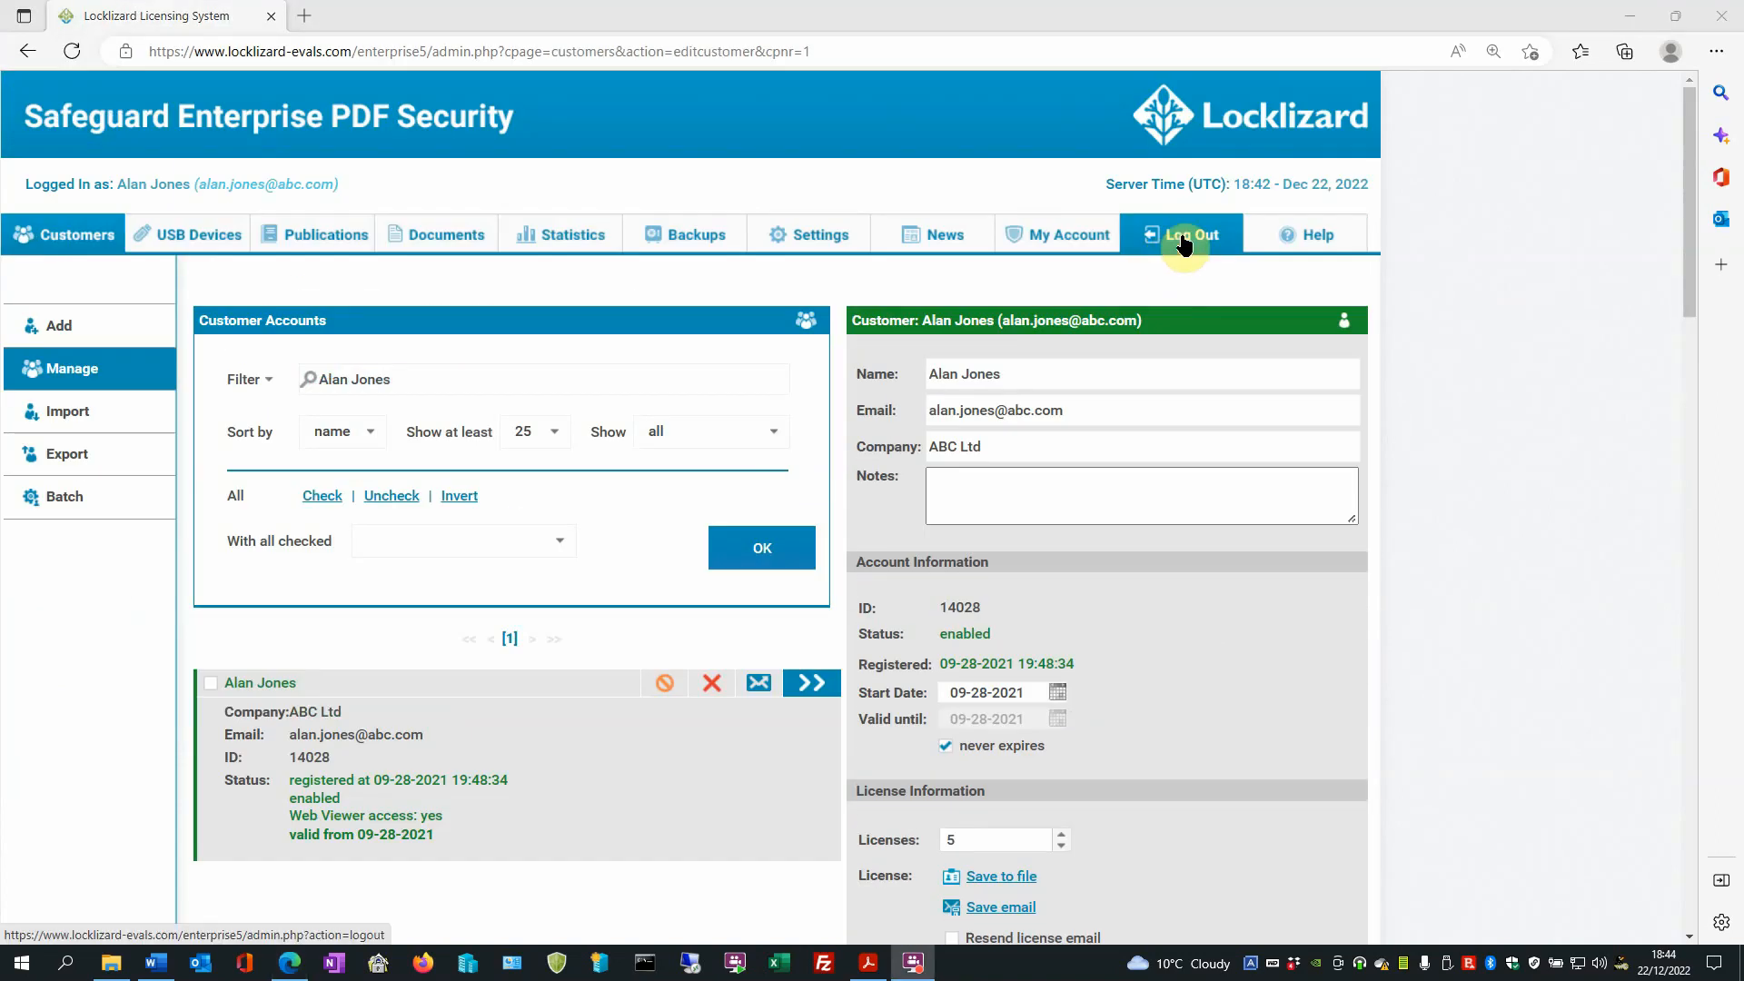
{"action": "left_click", "coordinate": [1184, 240]}
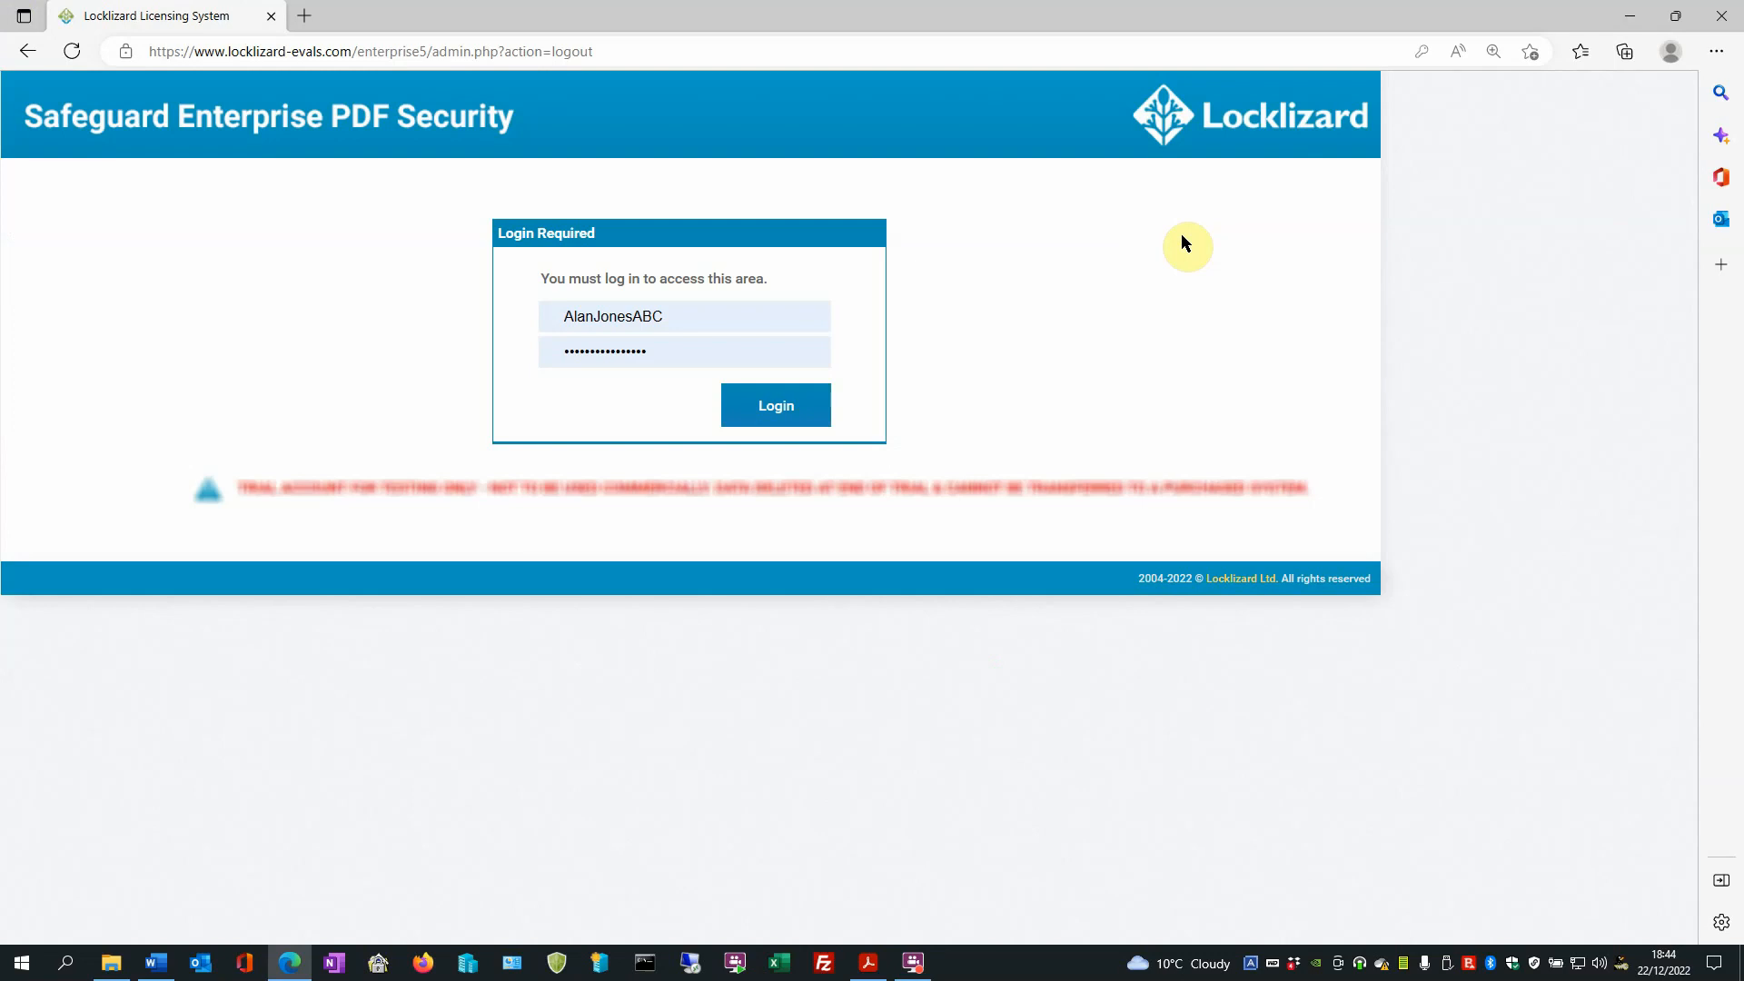
{"action": "left_click", "coordinate": [1720, 15]}
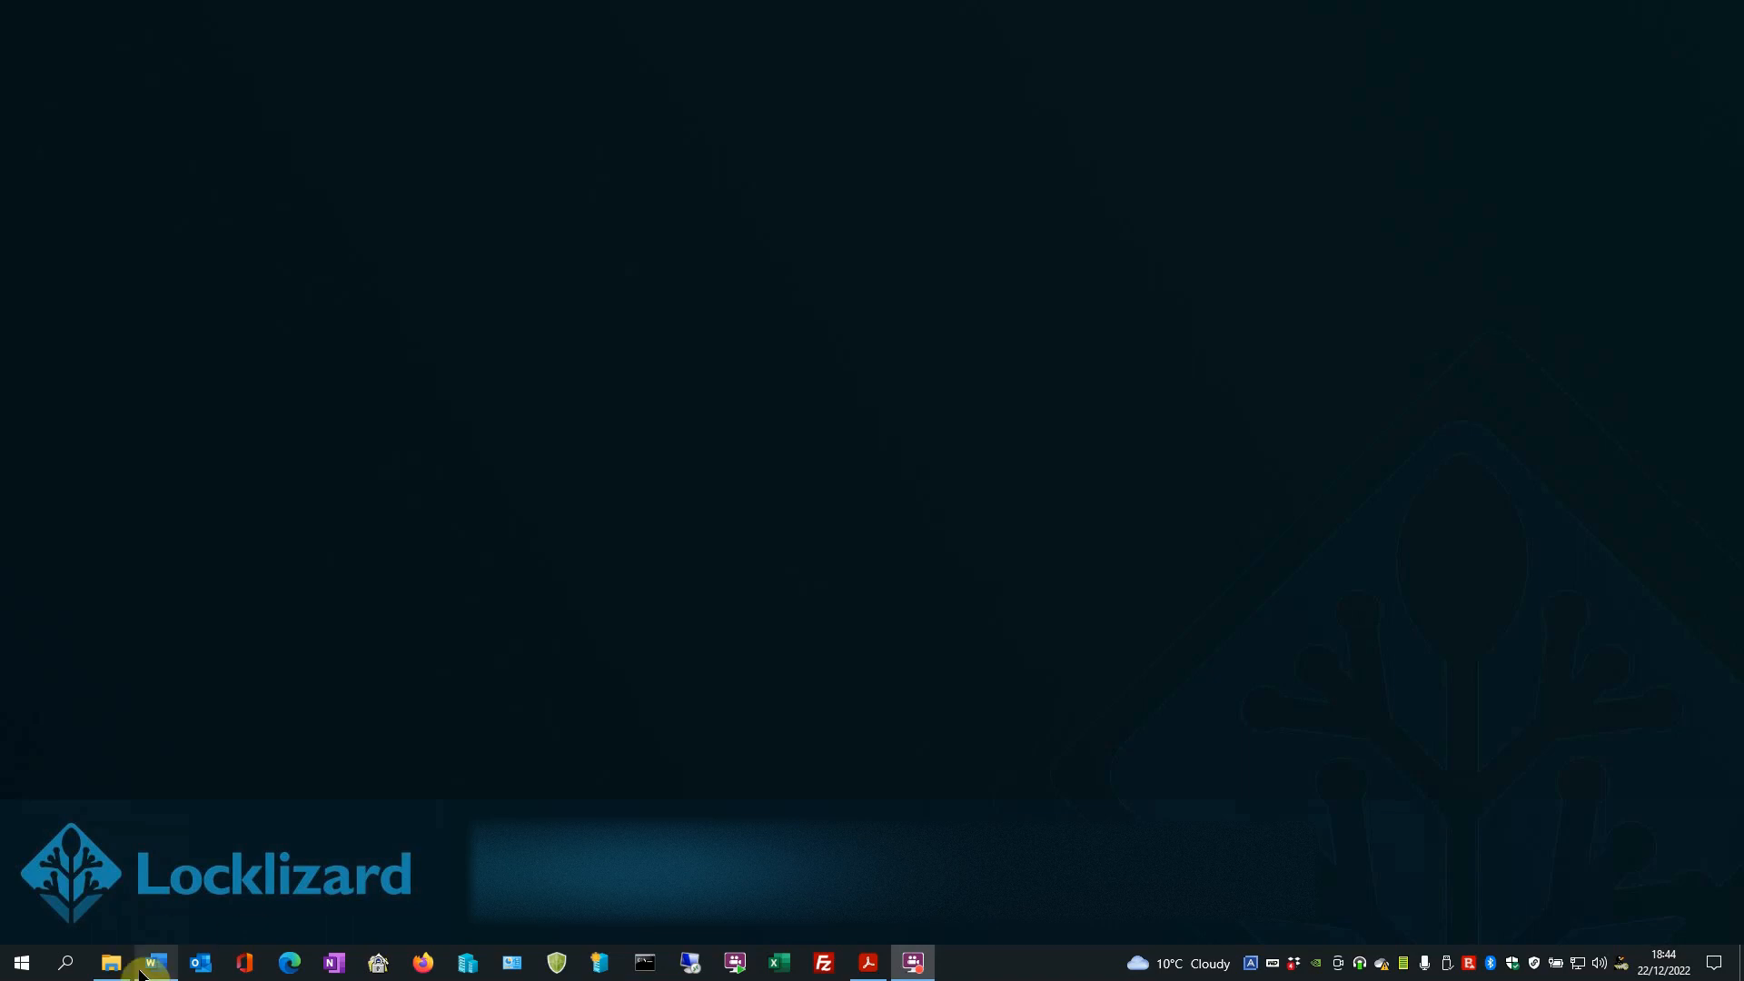
- Switch to the _1Demo Files folder, open the protected file Access-Overview-46543.pdc and look through its first page
{"action": "left_click", "coordinate": [112, 964]}
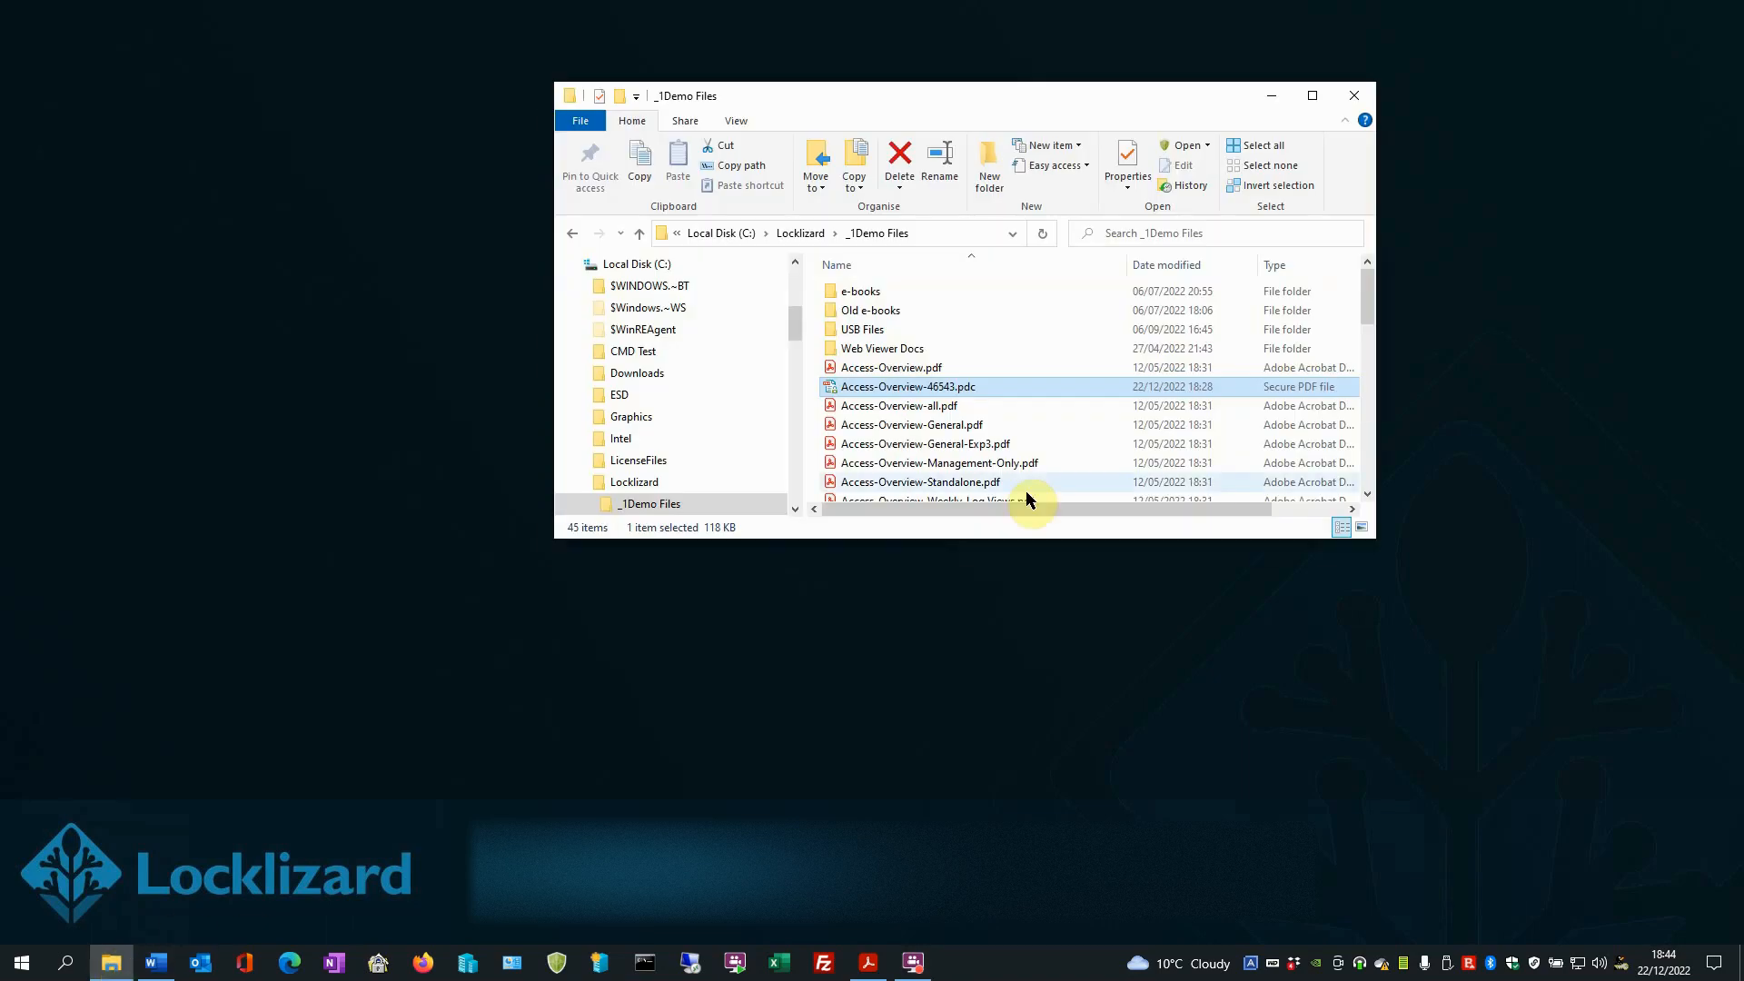
{"action": "double_click", "coordinate": [919, 393]}
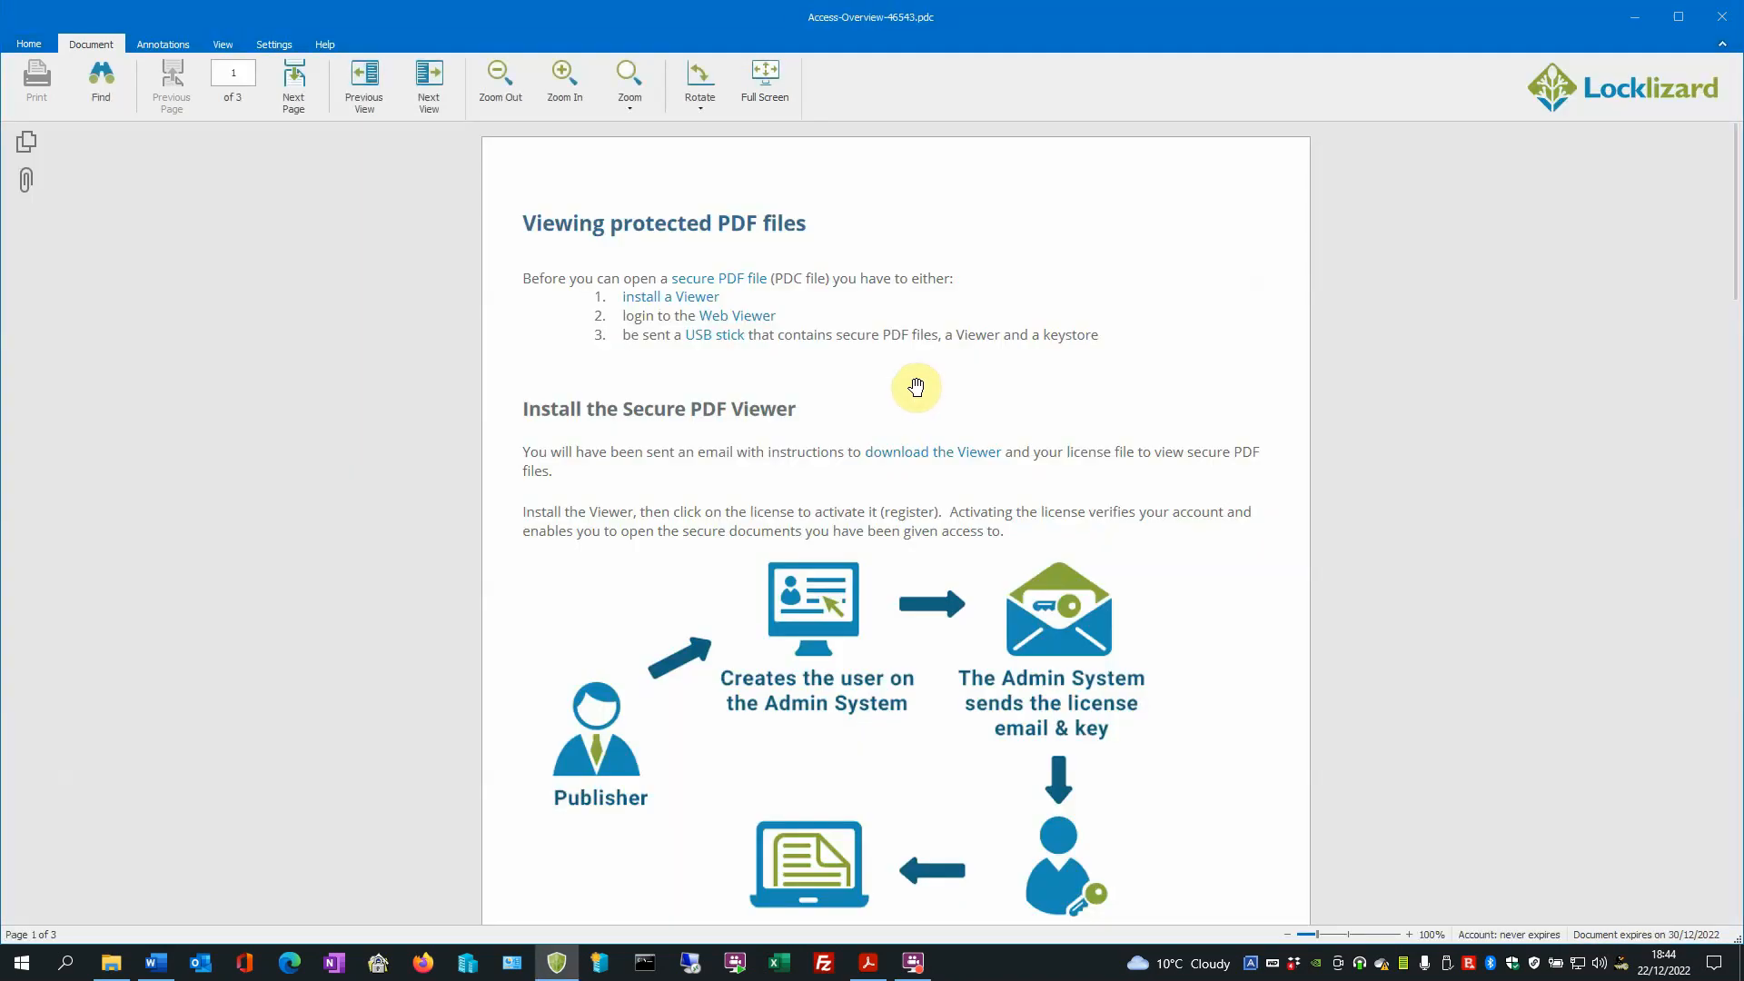
{"action": "scroll", "coordinate": [848, 542], "scroll_direction": "down", "scroll_amount": 3}
{"action": "scroll", "coordinate": [847, 542], "scroll_direction": "down", "scroll_amount": 8}
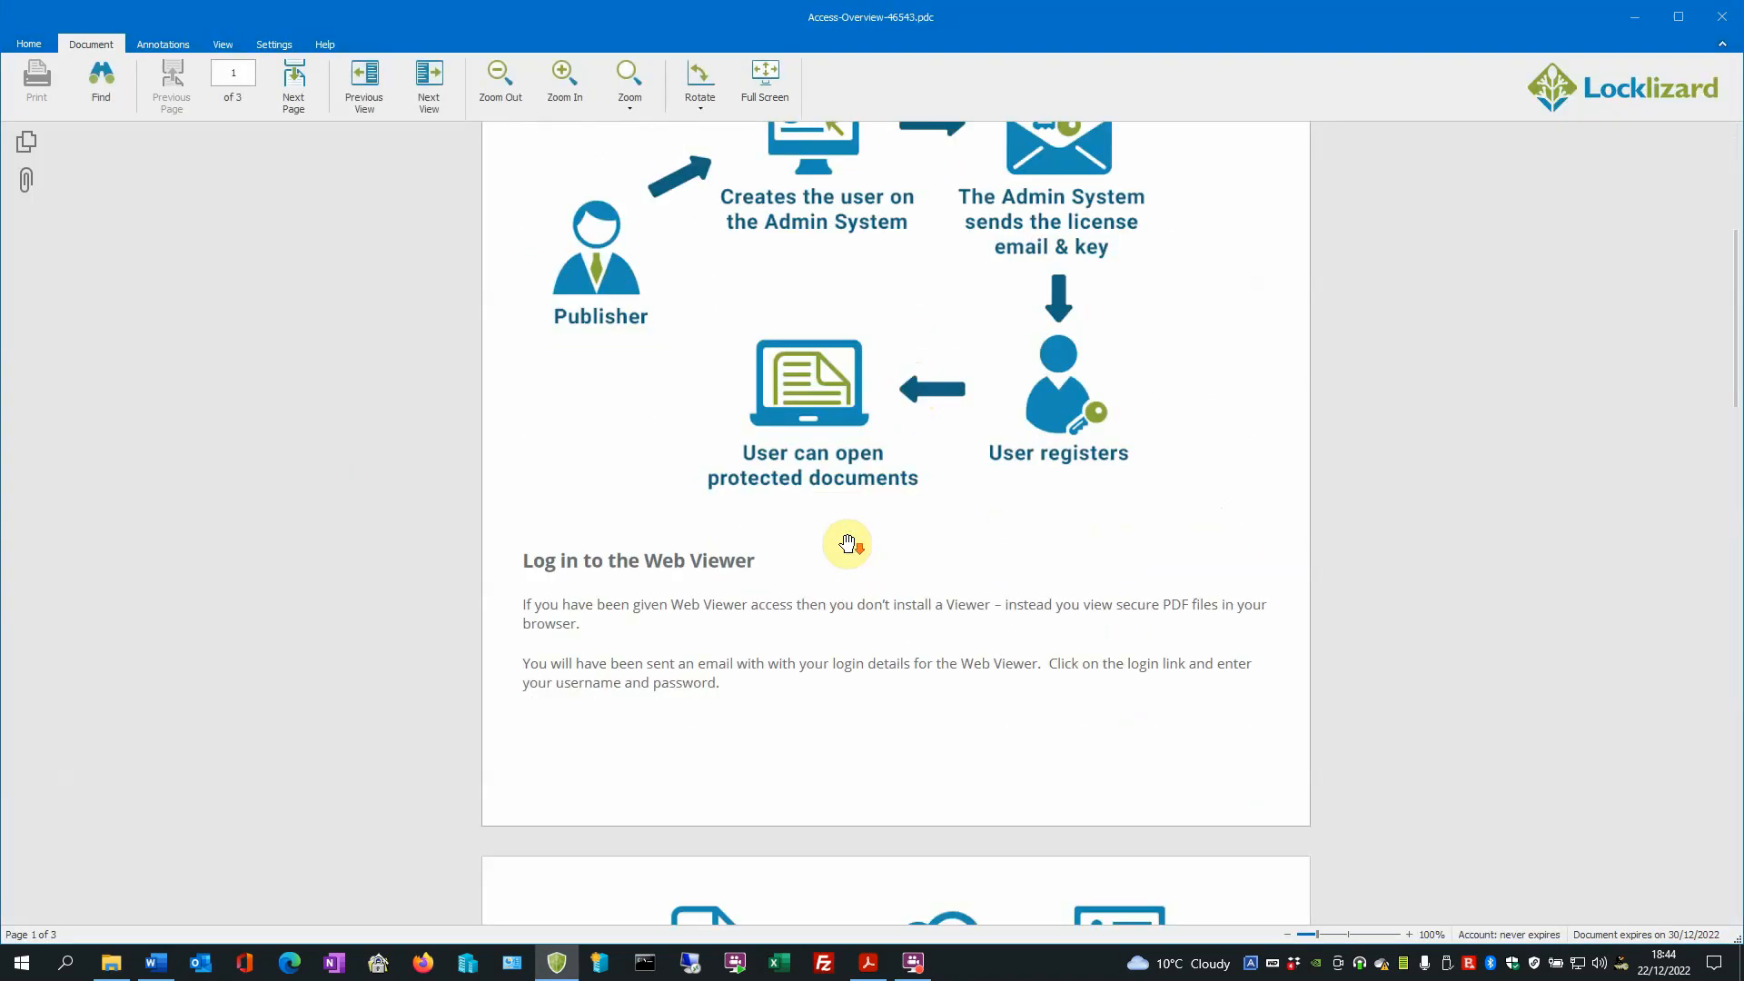